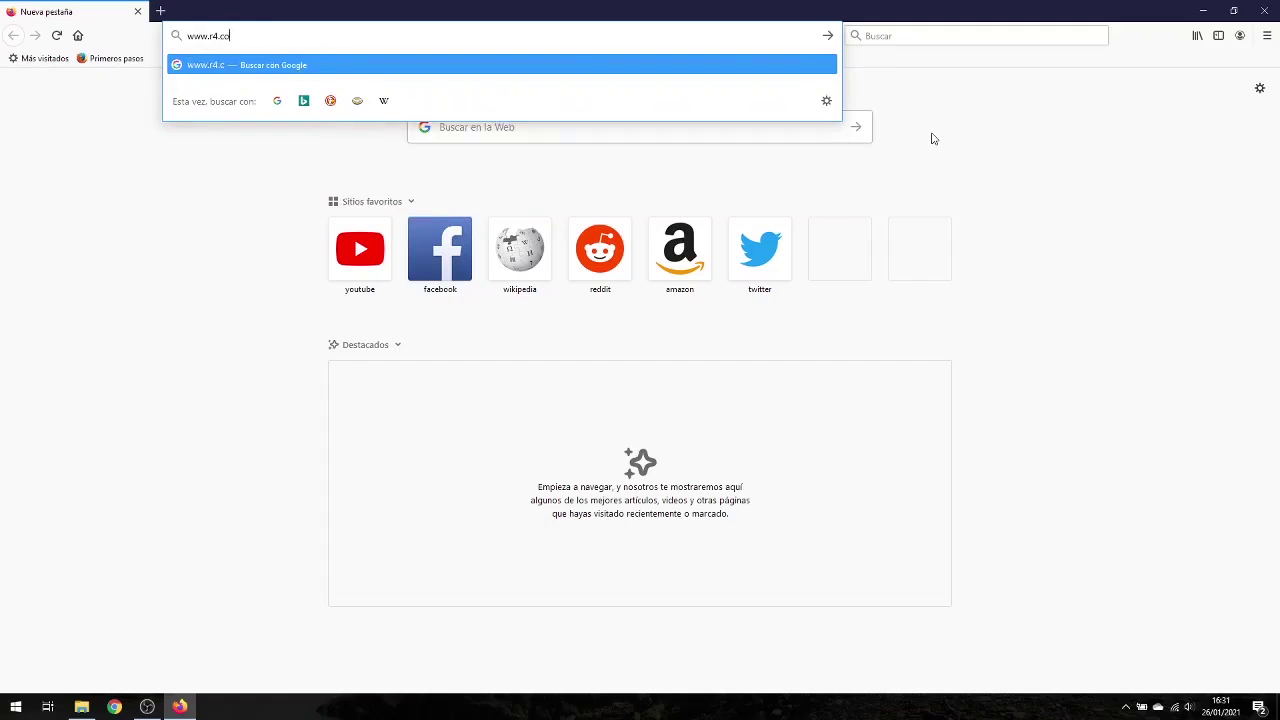
# Step: Load r4.com, accept all cookies and start the HAZTE CLIENTE account opening
pyautogui.press('Return')
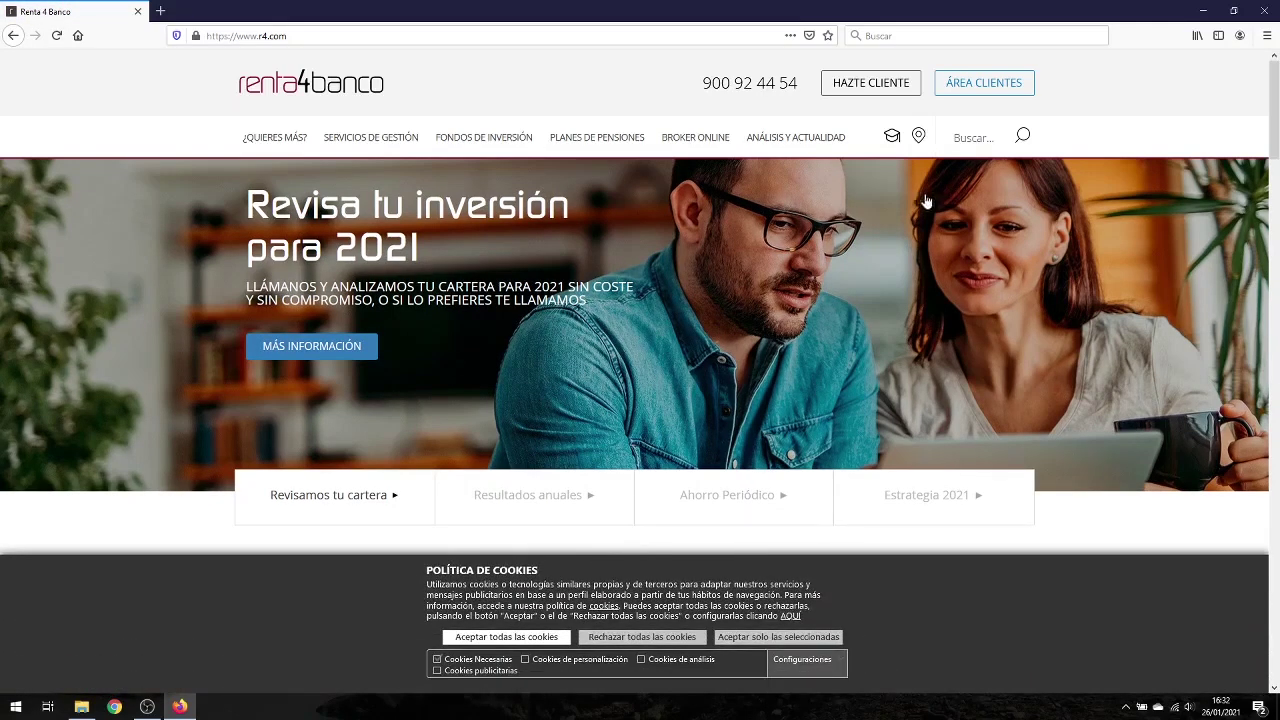
pyautogui.click(519, 638)
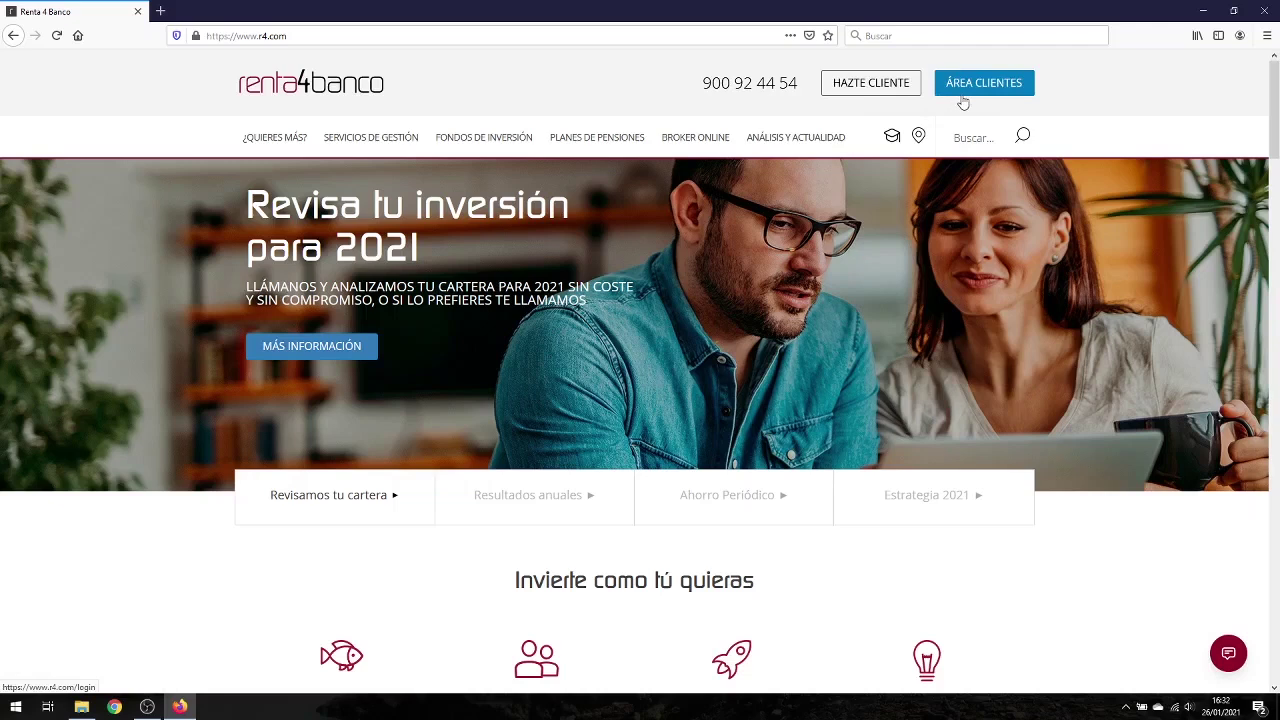
pyautogui.click(899, 92)
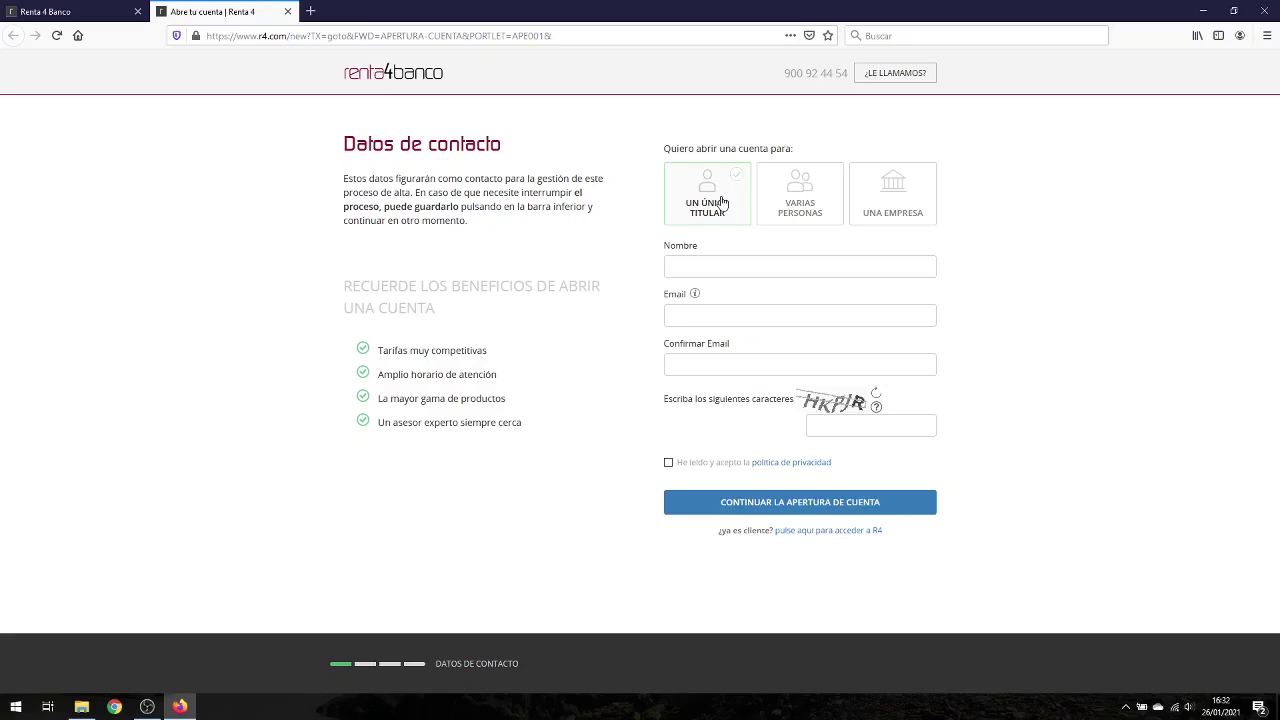
# Step: Enter the TEST contact name, the test e-mail address twice, and the captcha characters
pyautogui.click(715, 264)
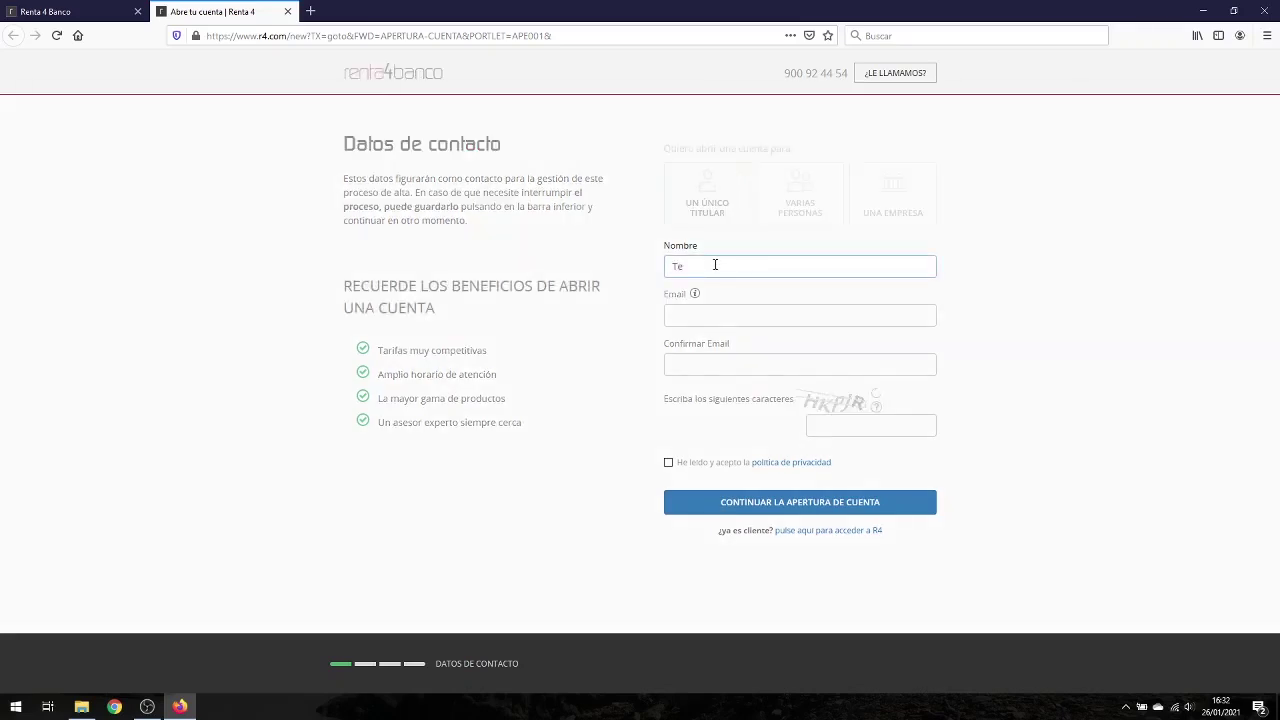
pyautogui.write('Test')
pyautogui.press('Tab')
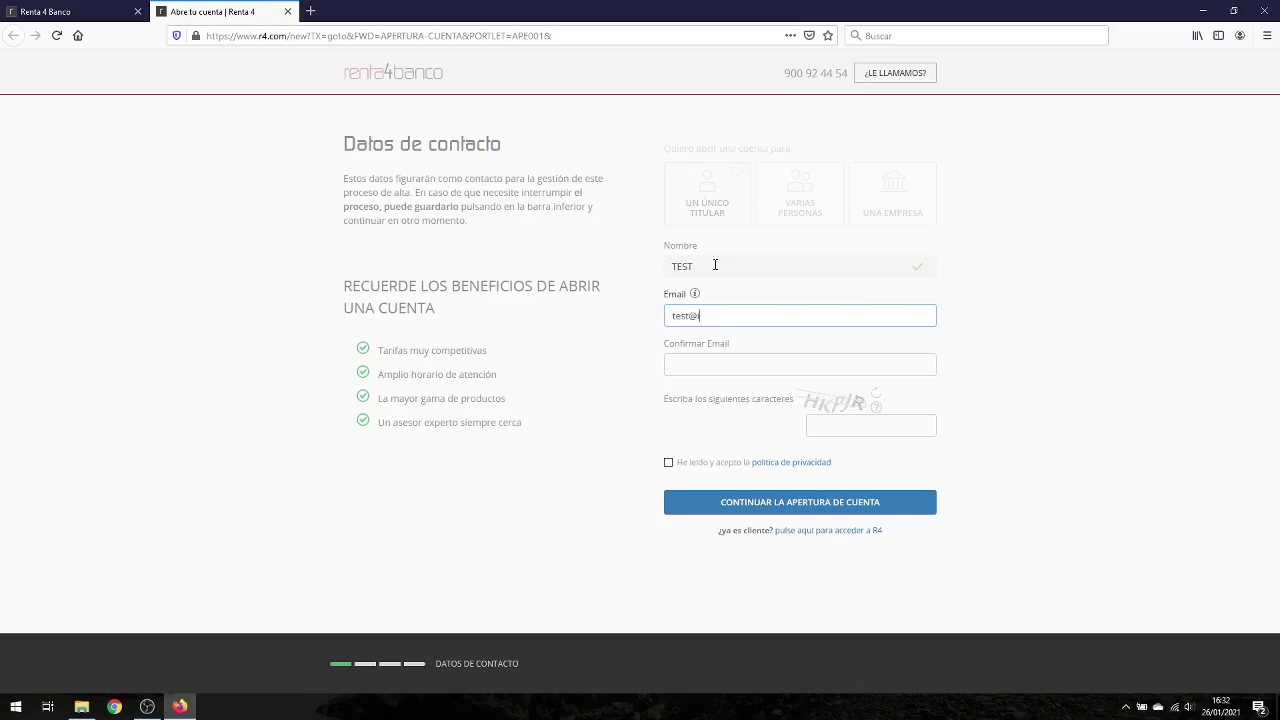
pyautogui.press('Tab')
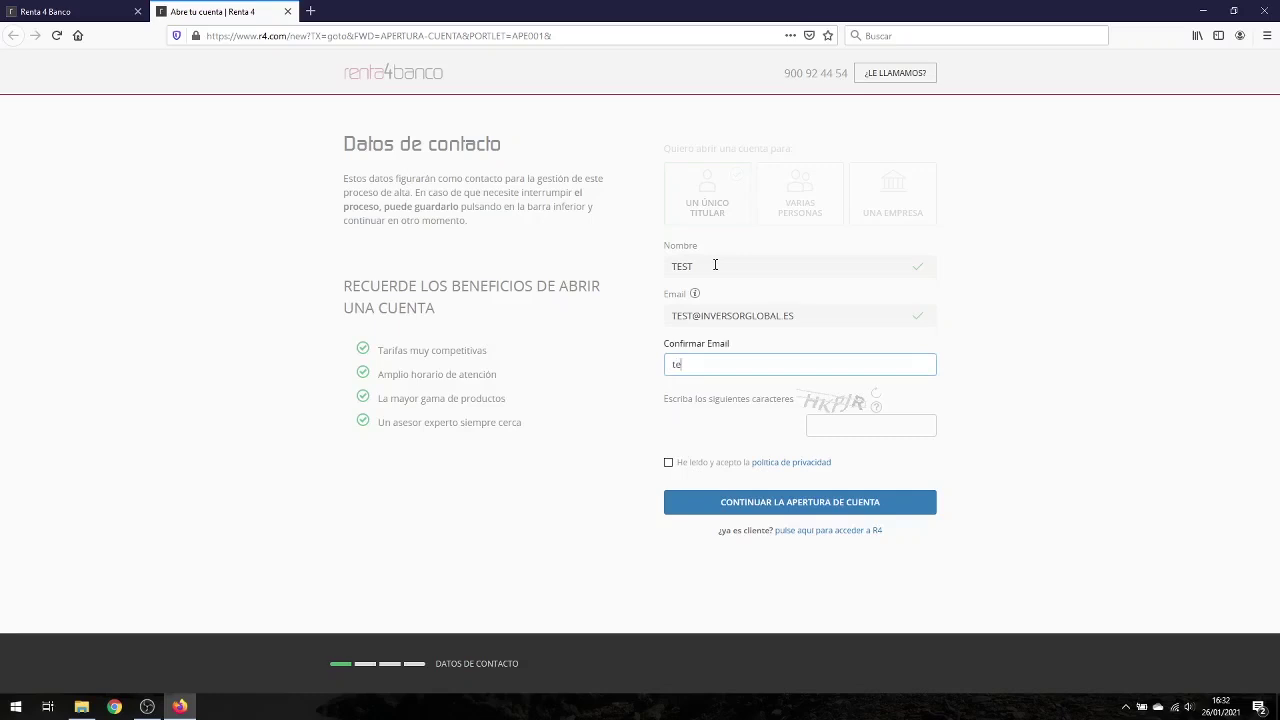
pyautogui.click(828, 427)
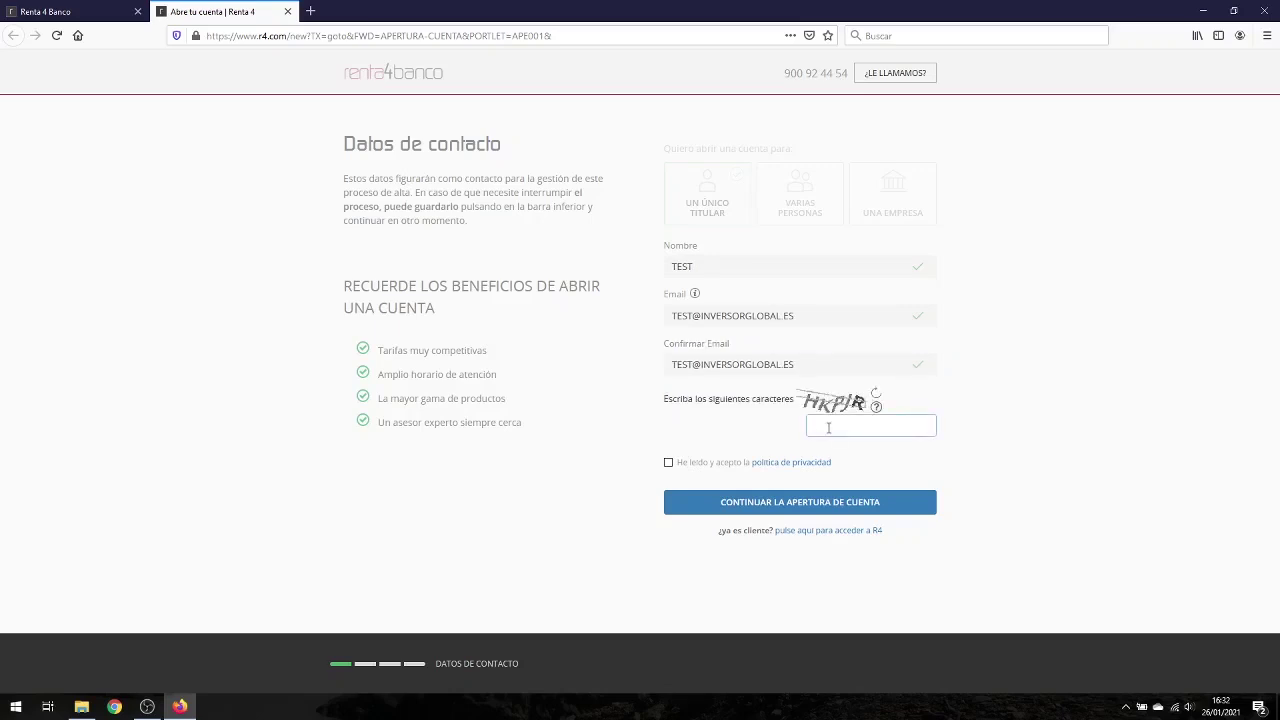
pyautogui.write('H')
# Step: Review the general and client privacy policy pages, close them, accept the policy and continue
pyautogui.rightClick(797, 464)
pyautogui.click(815, 474)
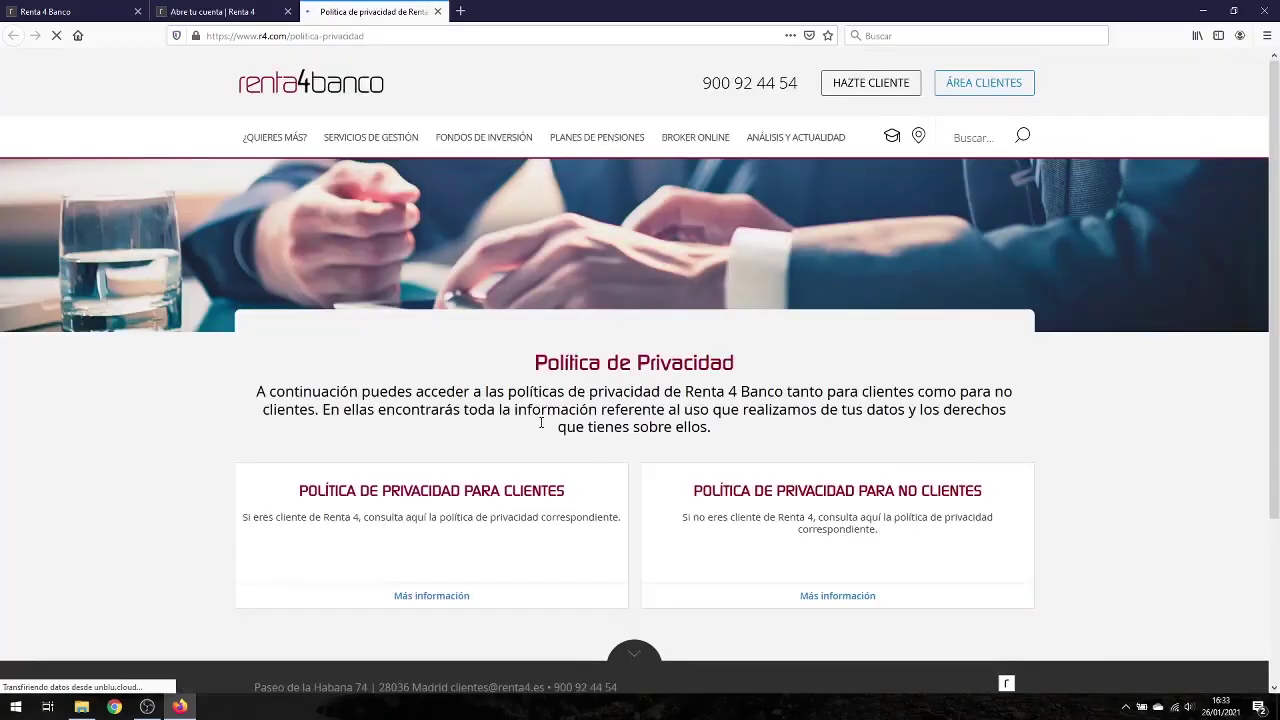
pyautogui.scroll(-2, 541, 423)
pyautogui.click(456, 456)
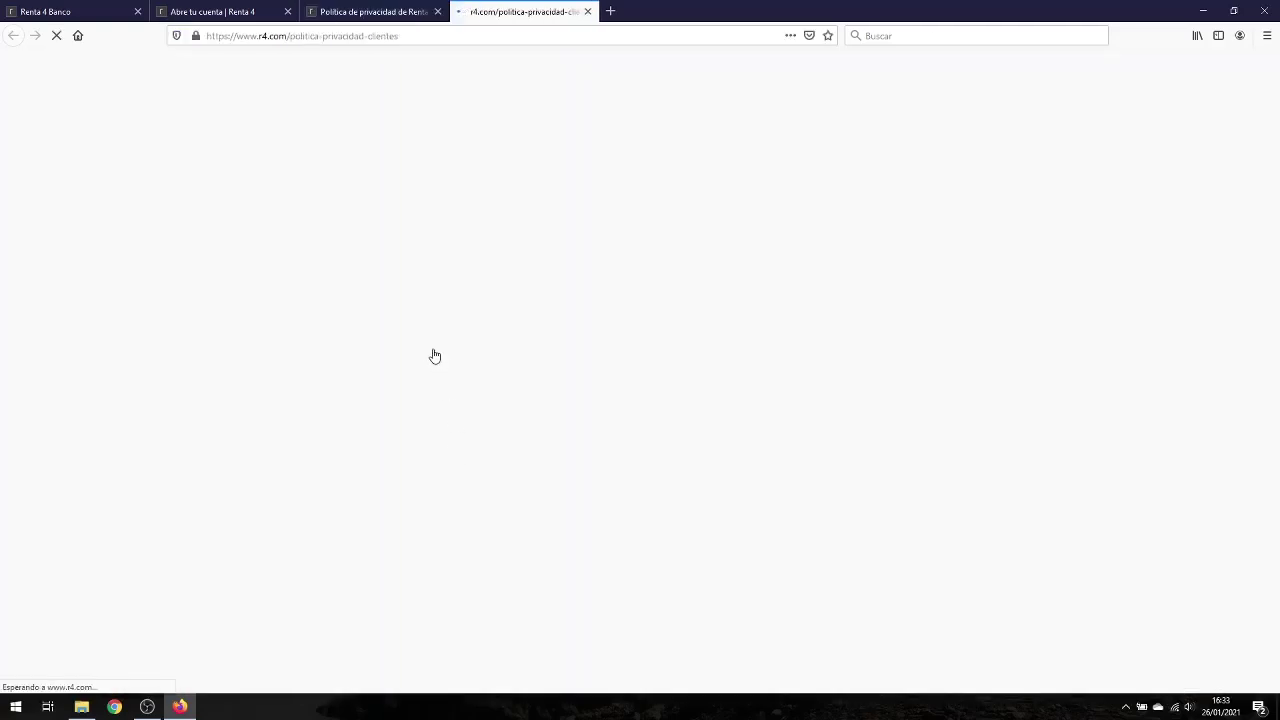
pyautogui.scroll(-5, 434, 350)
pyautogui.scroll(-5, 434, 346)
pyautogui.scroll(-9, 434, 346)
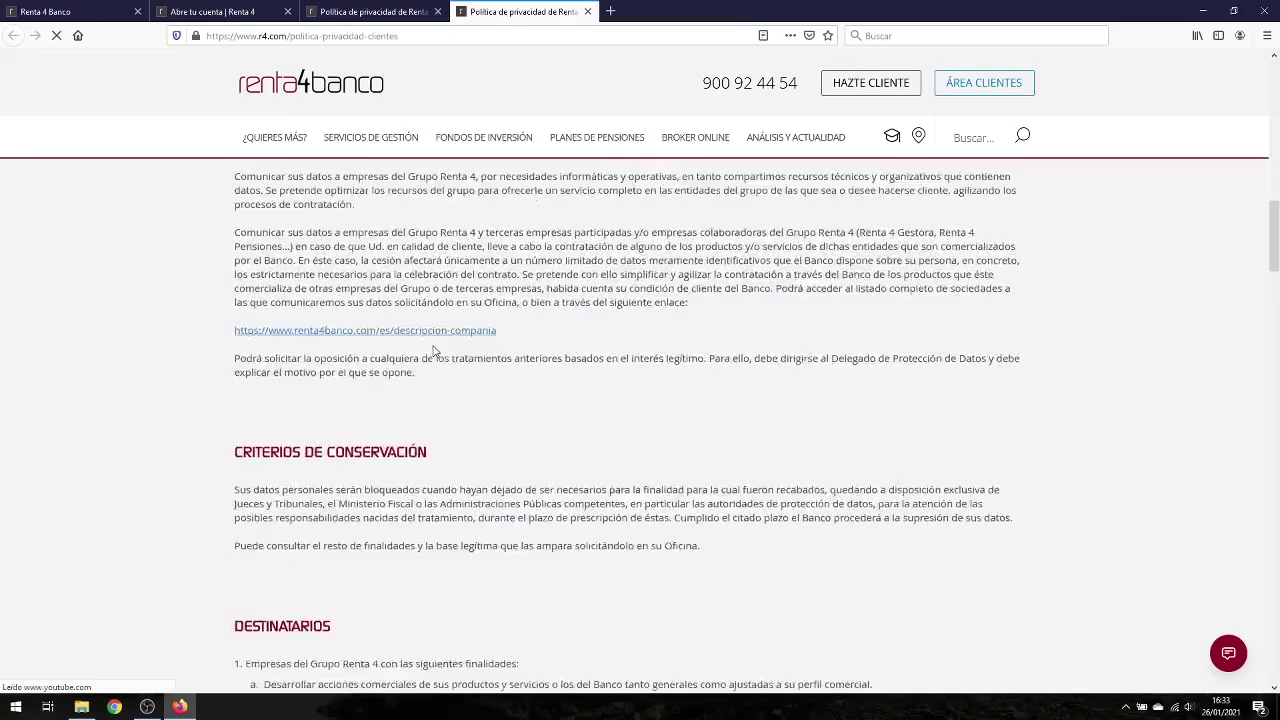
pyautogui.click(437, 11)
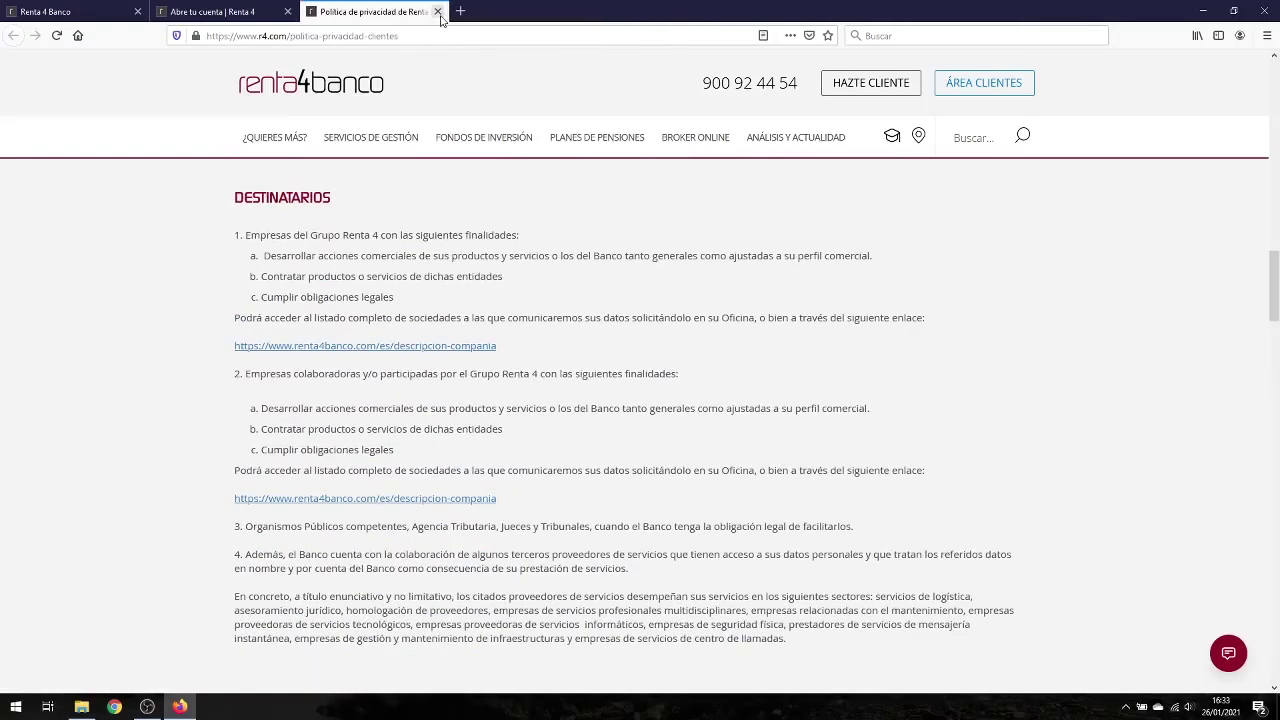
pyautogui.click(437, 11)
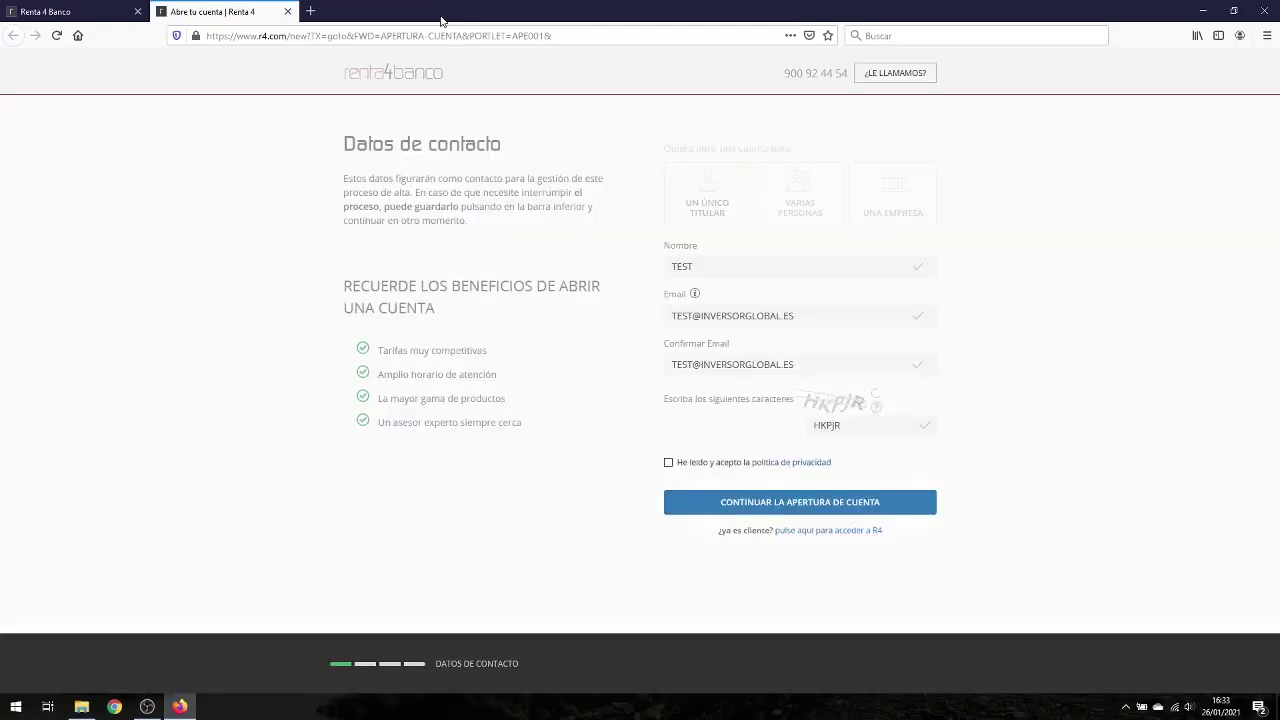
pyautogui.click(668, 462)
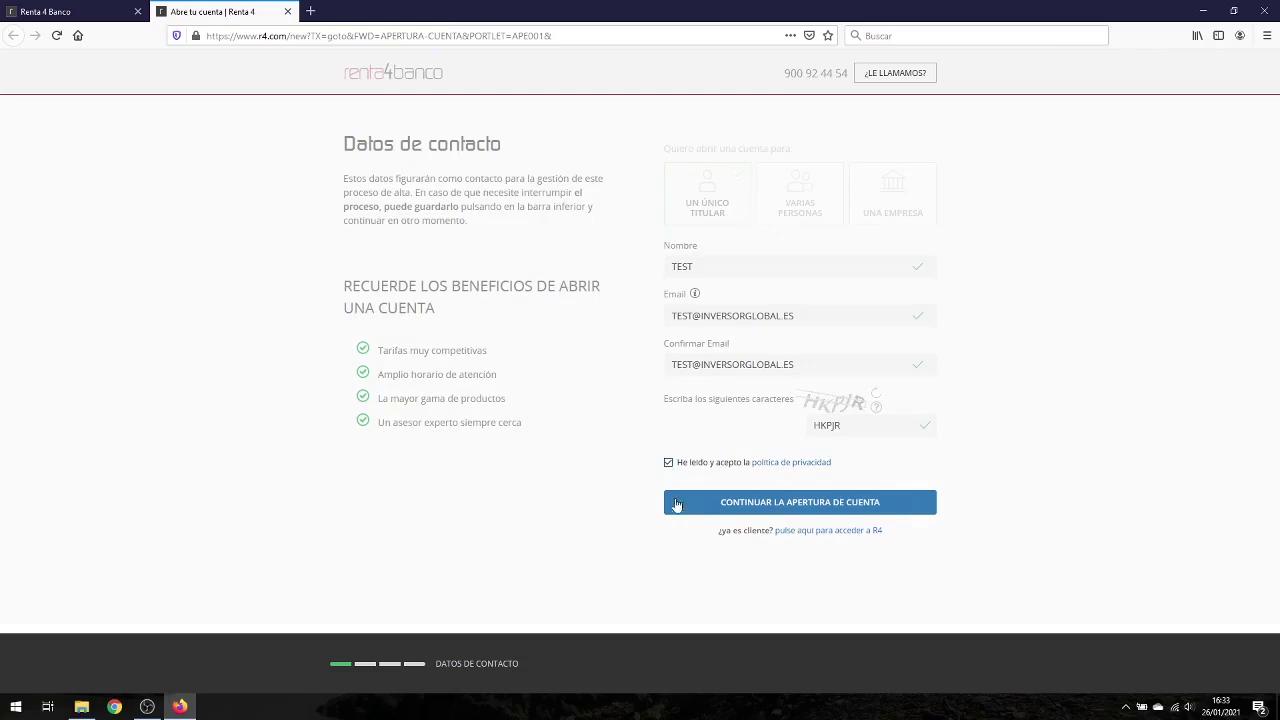
pyautogui.click(804, 504)
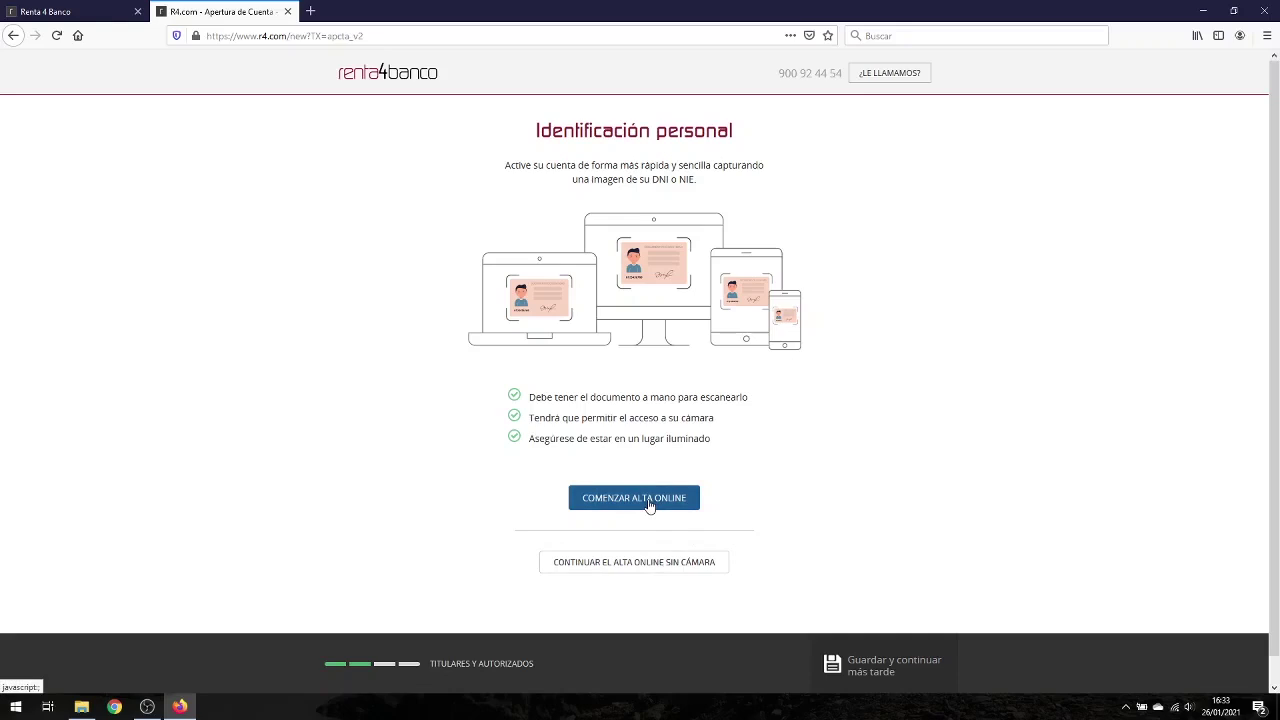
# Step: Continue the online sign-up without a camera and set nationality to ESPAÑA
pyautogui.click(640, 565)
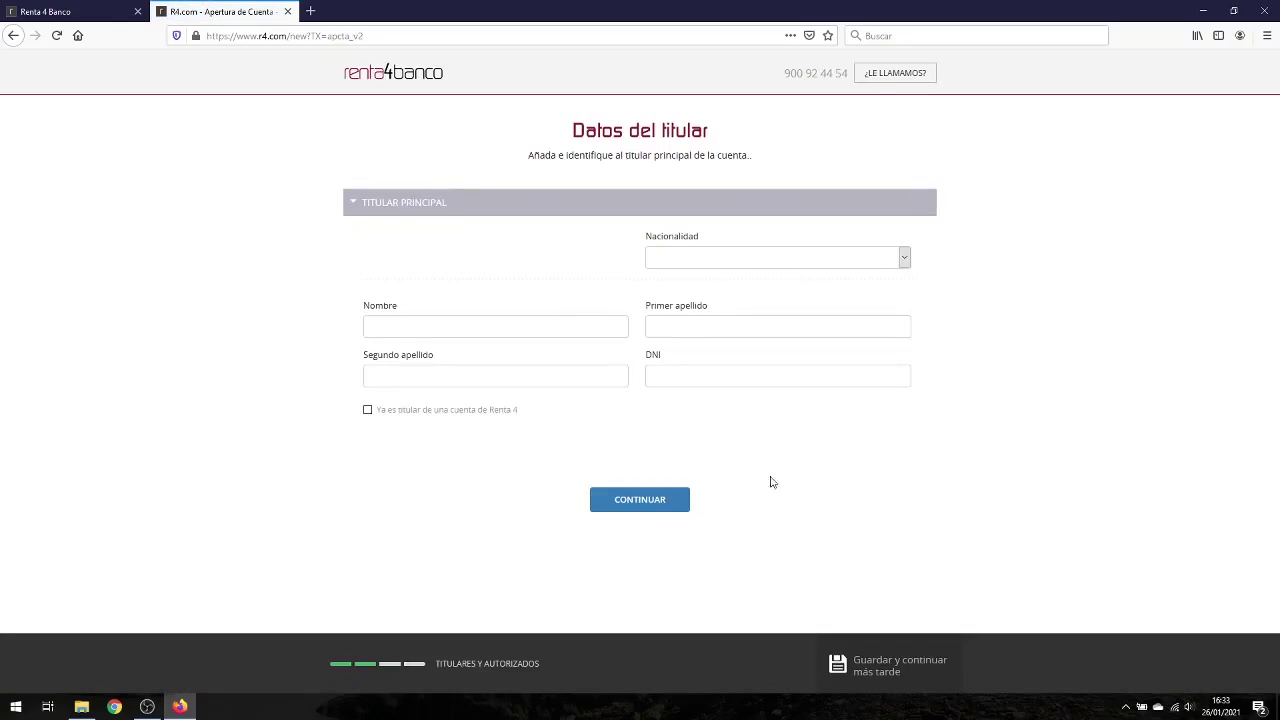
pyautogui.click(904, 257)
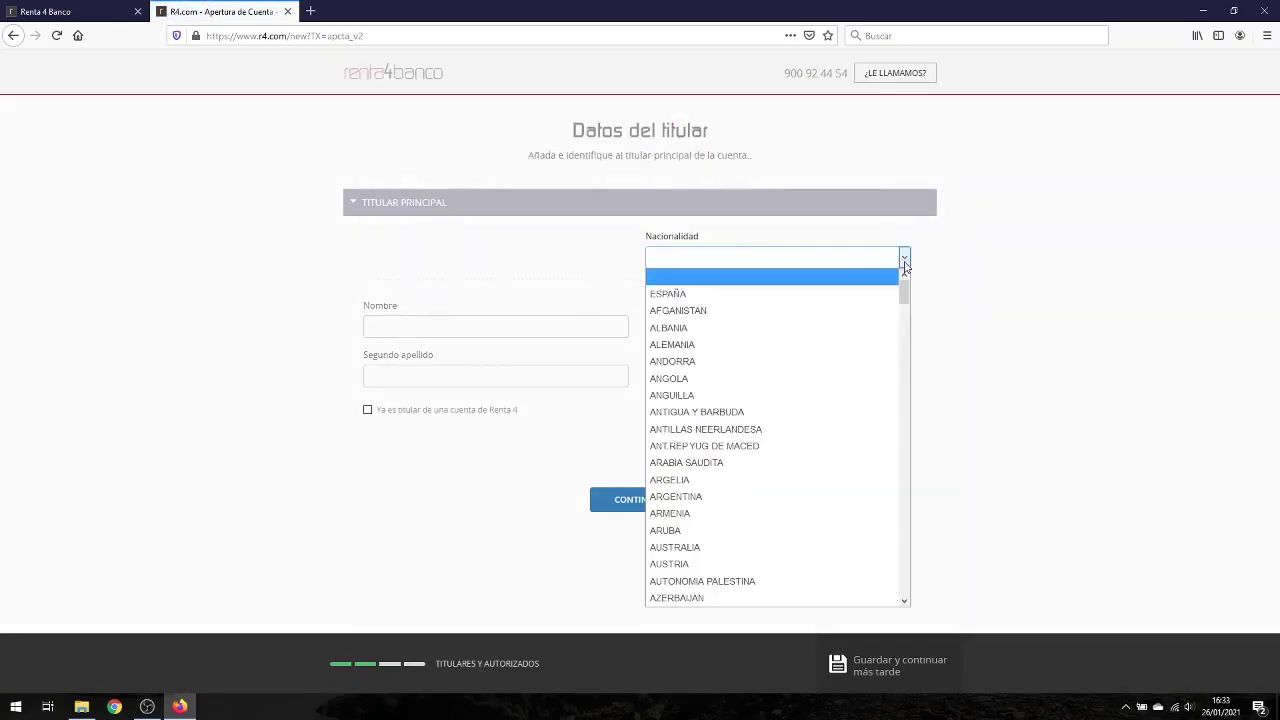
pyautogui.click(828, 294)
# Step: Enter the holder's TEST first name, both surnames and a test DNI, then confirm the single holder
pyautogui.click(526, 326)
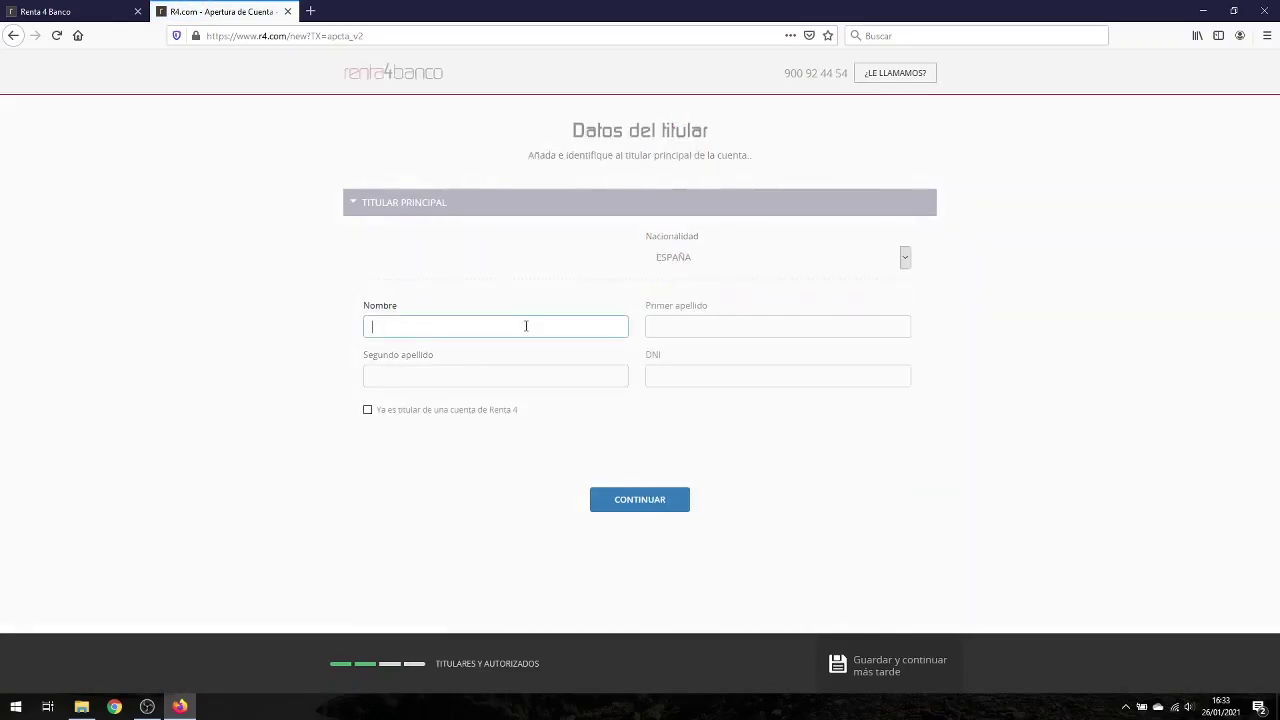
pyautogui.press('Tab')
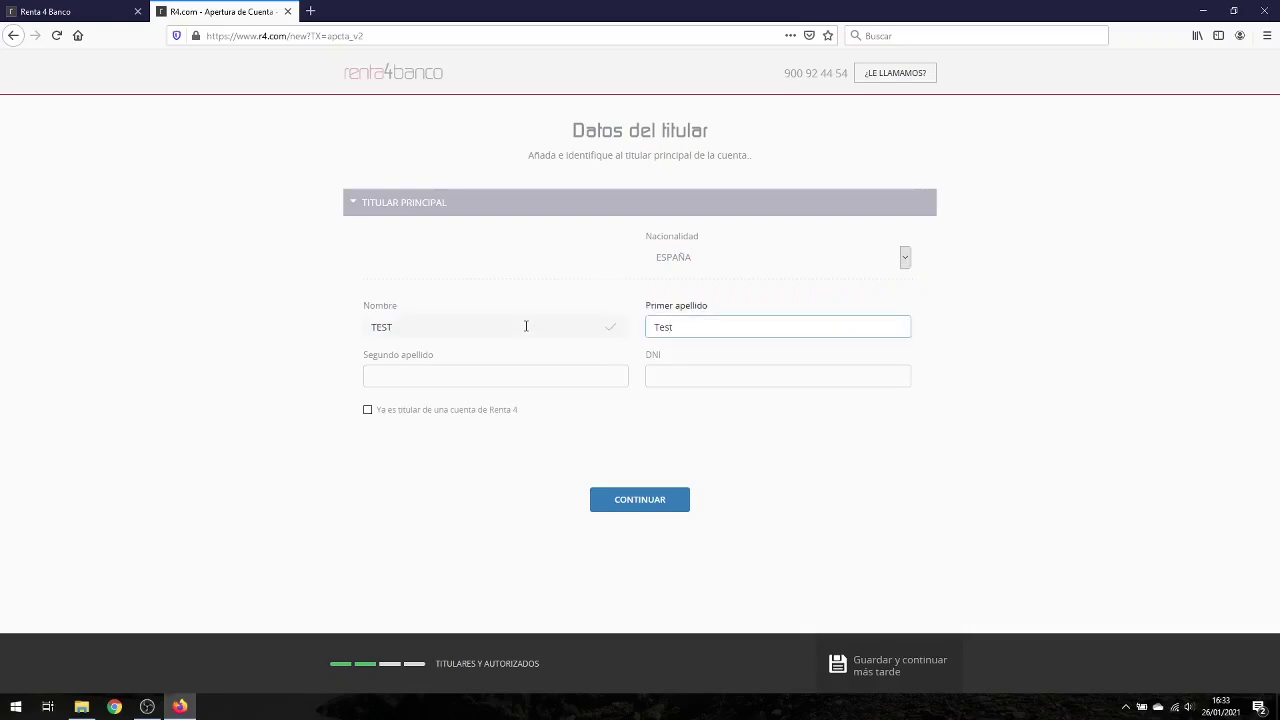
pyautogui.press('Tab')
pyautogui.press('Tab')
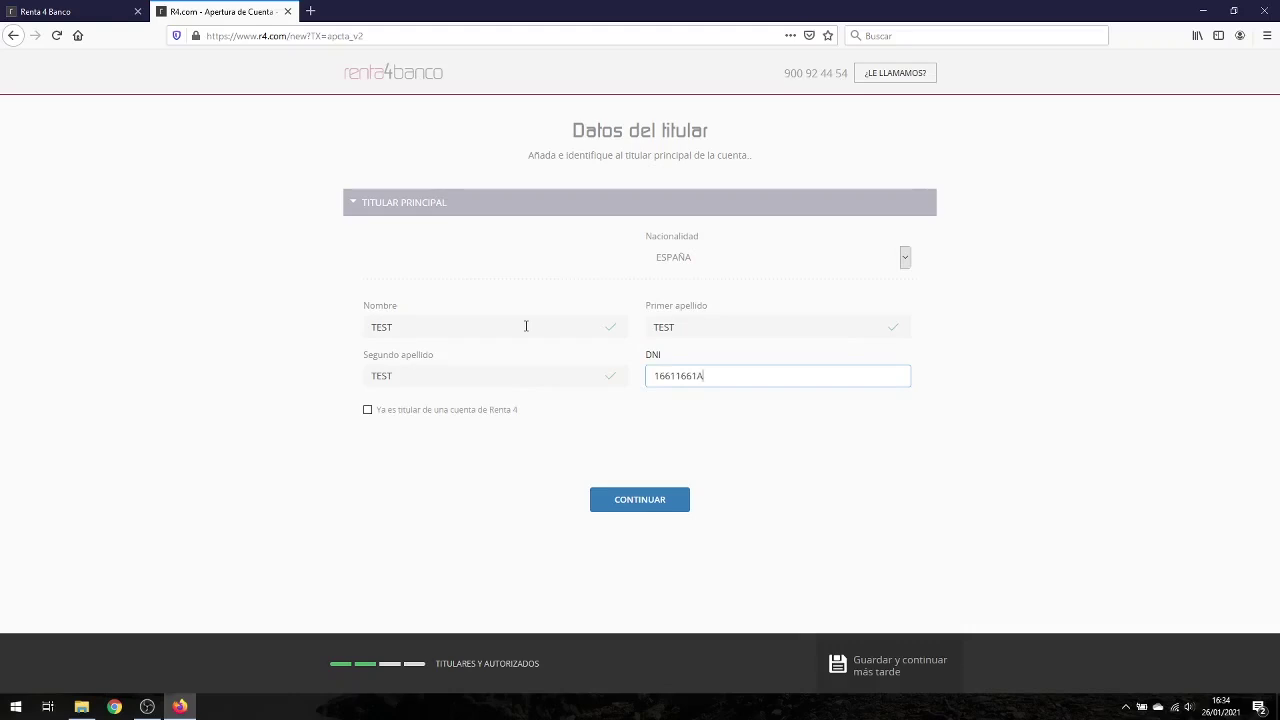
pyautogui.click(642, 507)
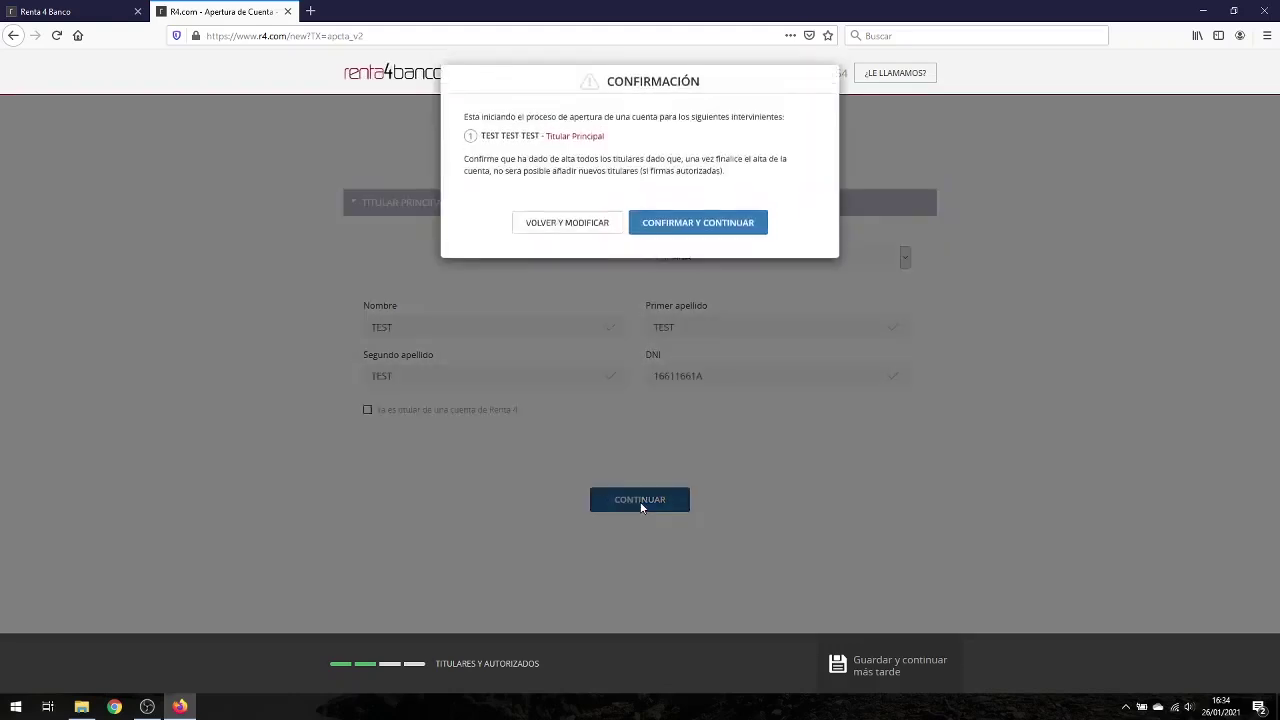
pyautogui.click(710, 234)
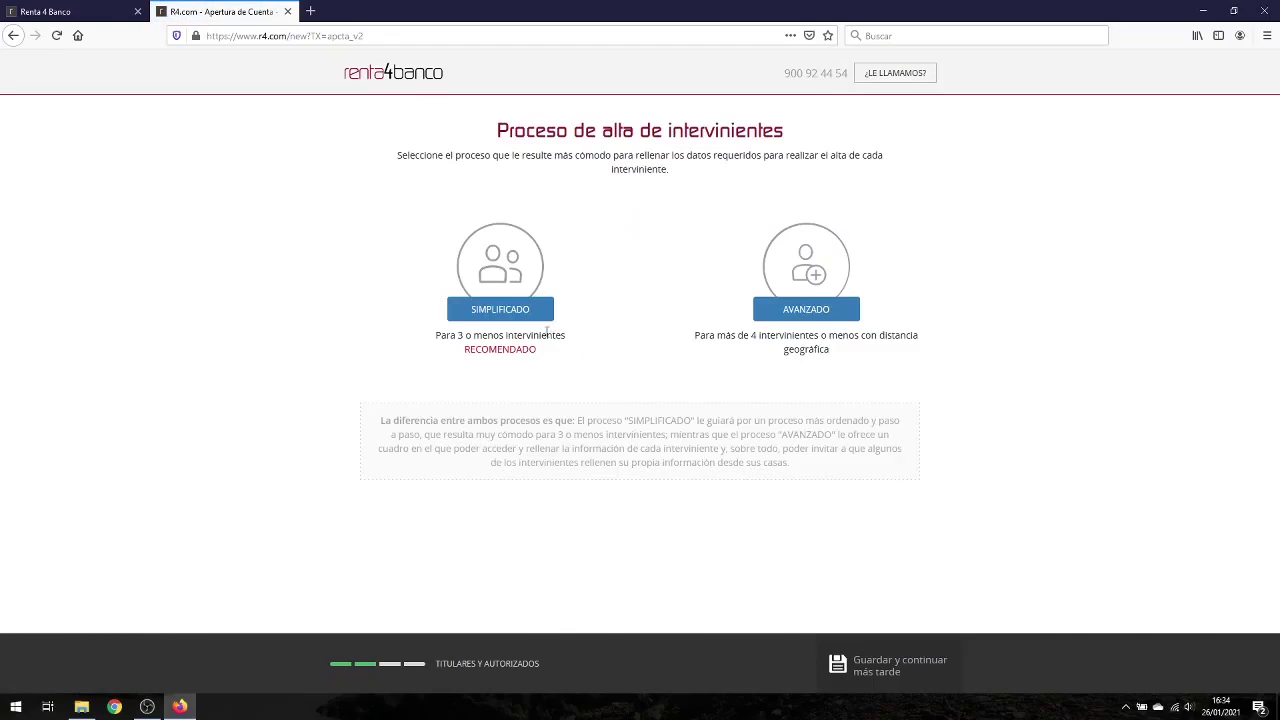
# Step: Choose the simplified process, sex HOMBRE, birth date 01/01/2000 and document expiry 01/01/2025
pyautogui.click(508, 312)
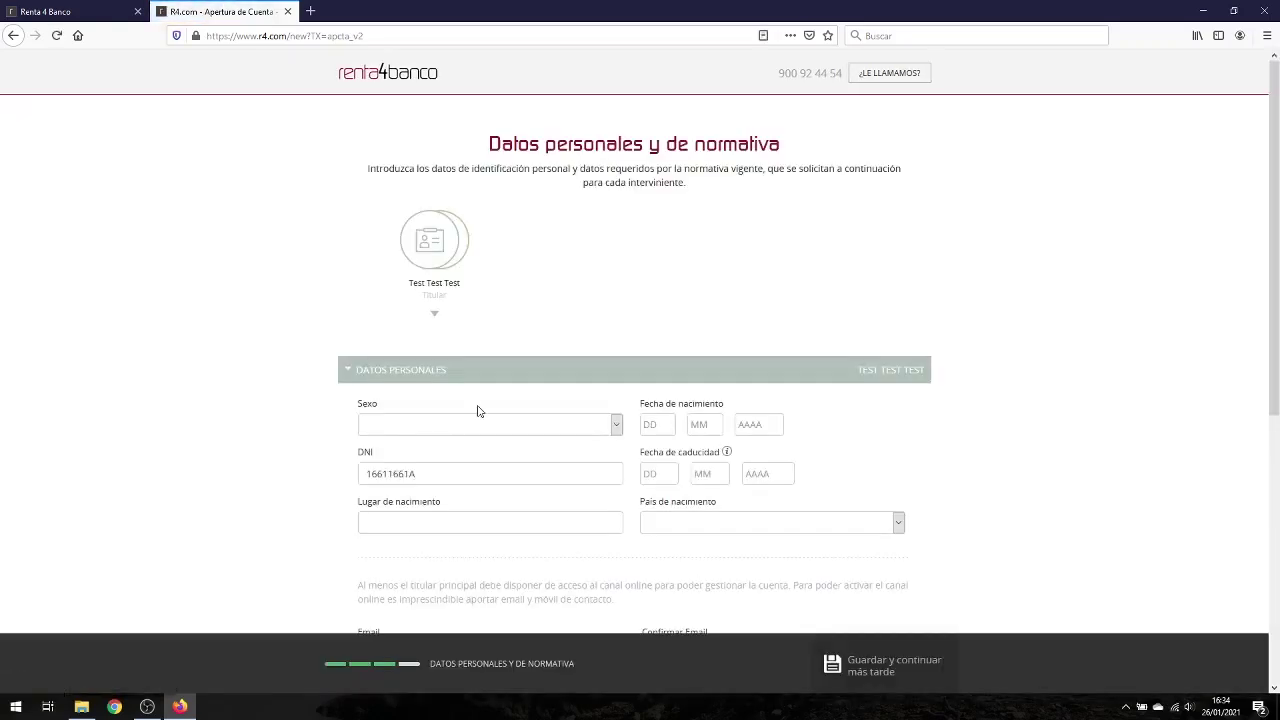
pyautogui.scroll(-4, 500, 418)
pyautogui.click(614, 222)
pyautogui.click(505, 258)
pyautogui.click(661, 222)
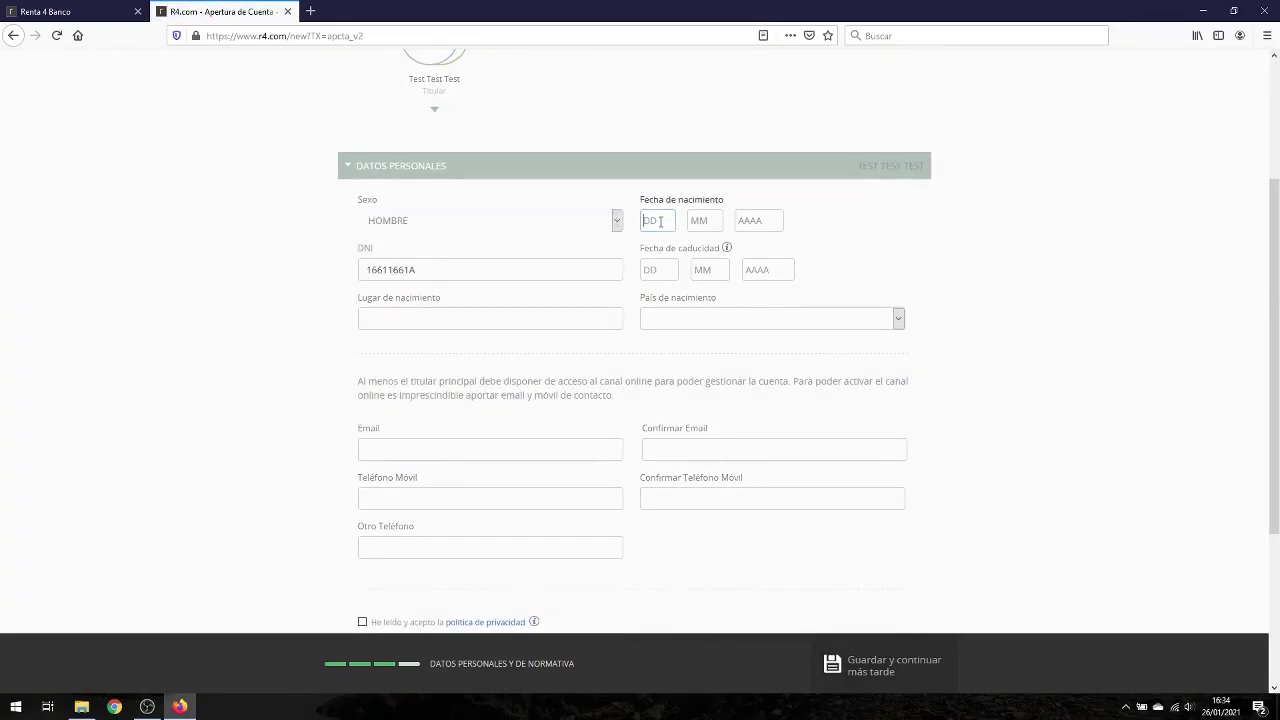
pyautogui.write('01')
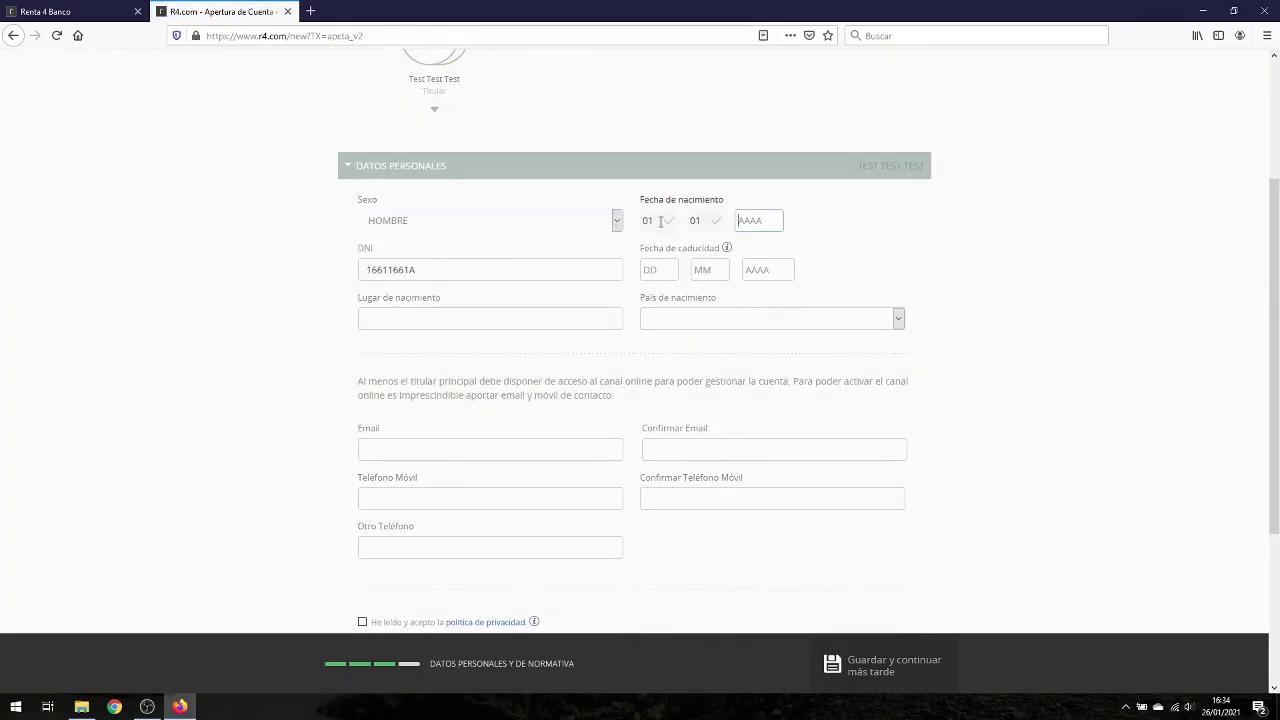
pyautogui.write('0120000')
pyautogui.click(662, 271)
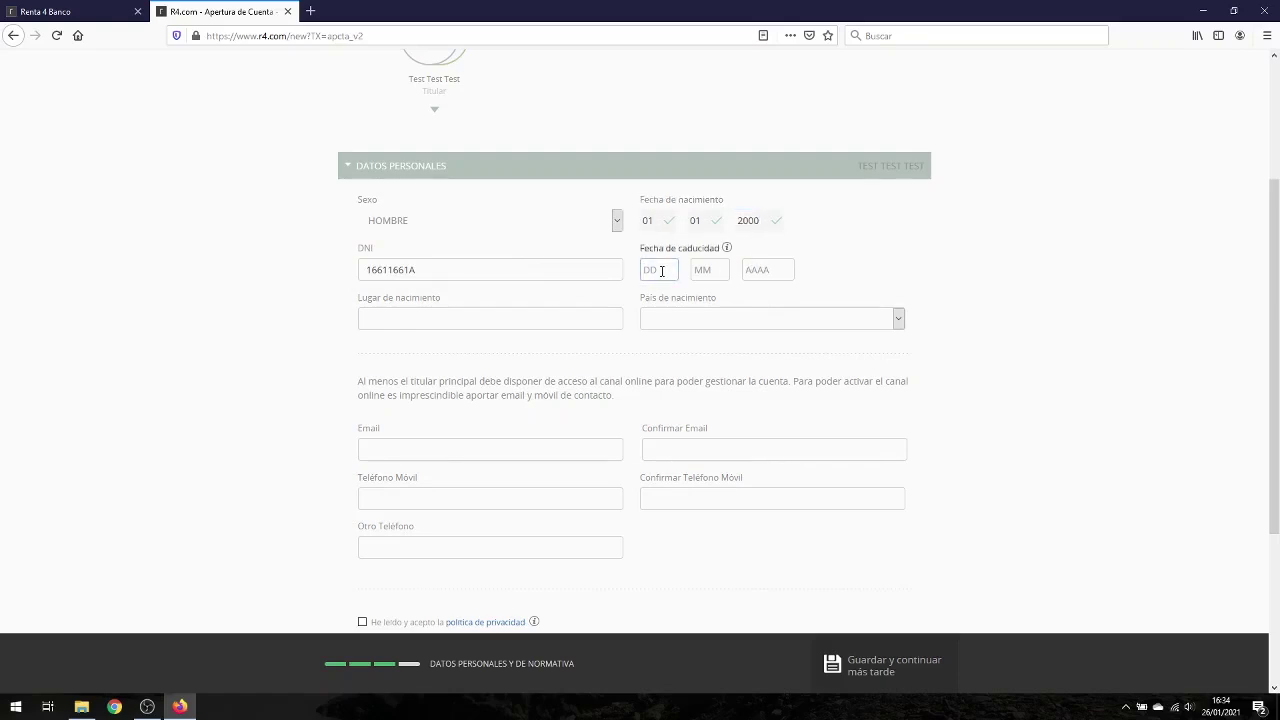
pyautogui.write('010120')
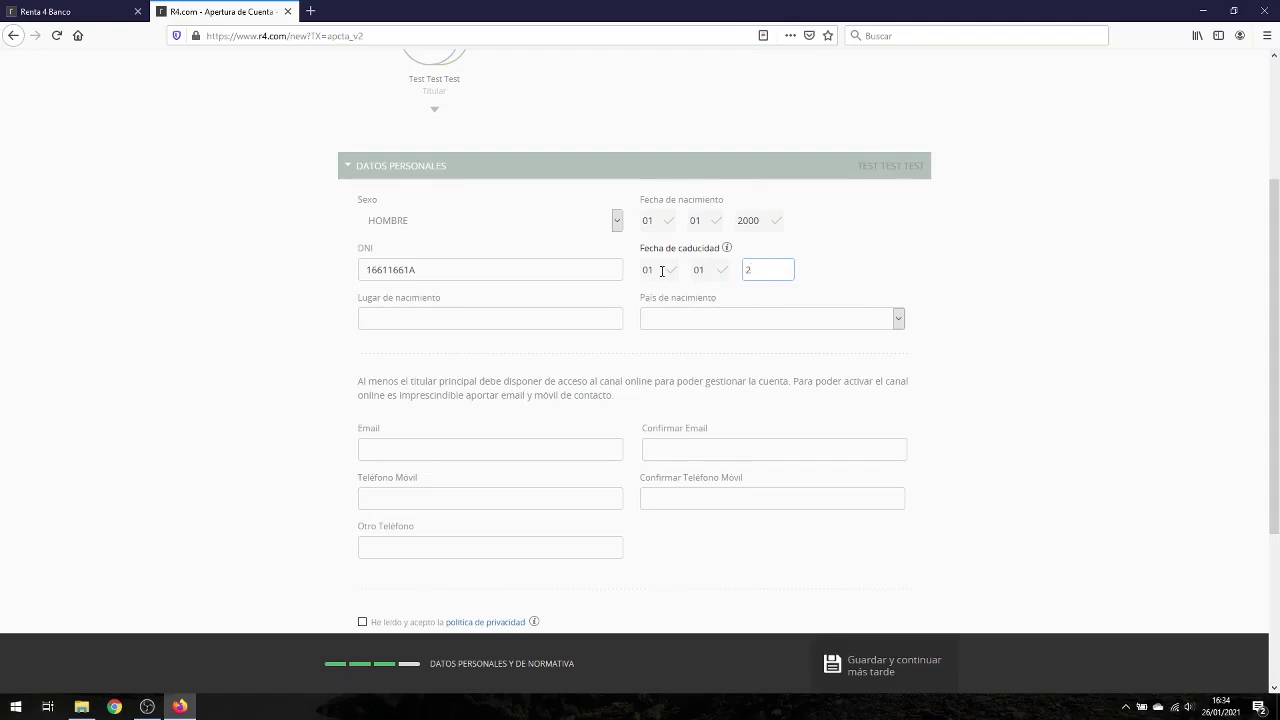
pyautogui.write('25')
# Step: Set place of birth to Madrid and country of birth to ESPAÑA
pyautogui.click(463, 319)
pyautogui.write('Madrid')
pyautogui.press('Tab')
pyautogui.click(899, 320)
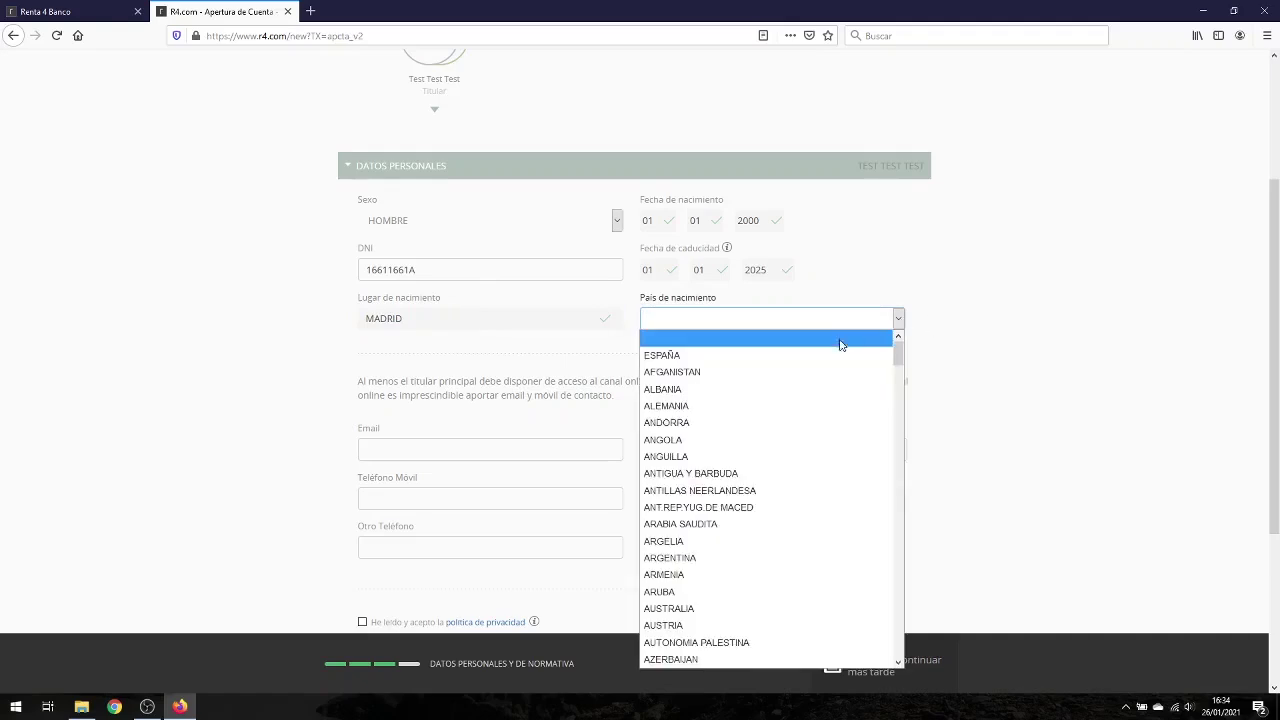
pyautogui.click(838, 355)
# Step: Enter the test e-mail twice, the mobile number and its confirmation, and another phone number
pyautogui.click(500, 444)
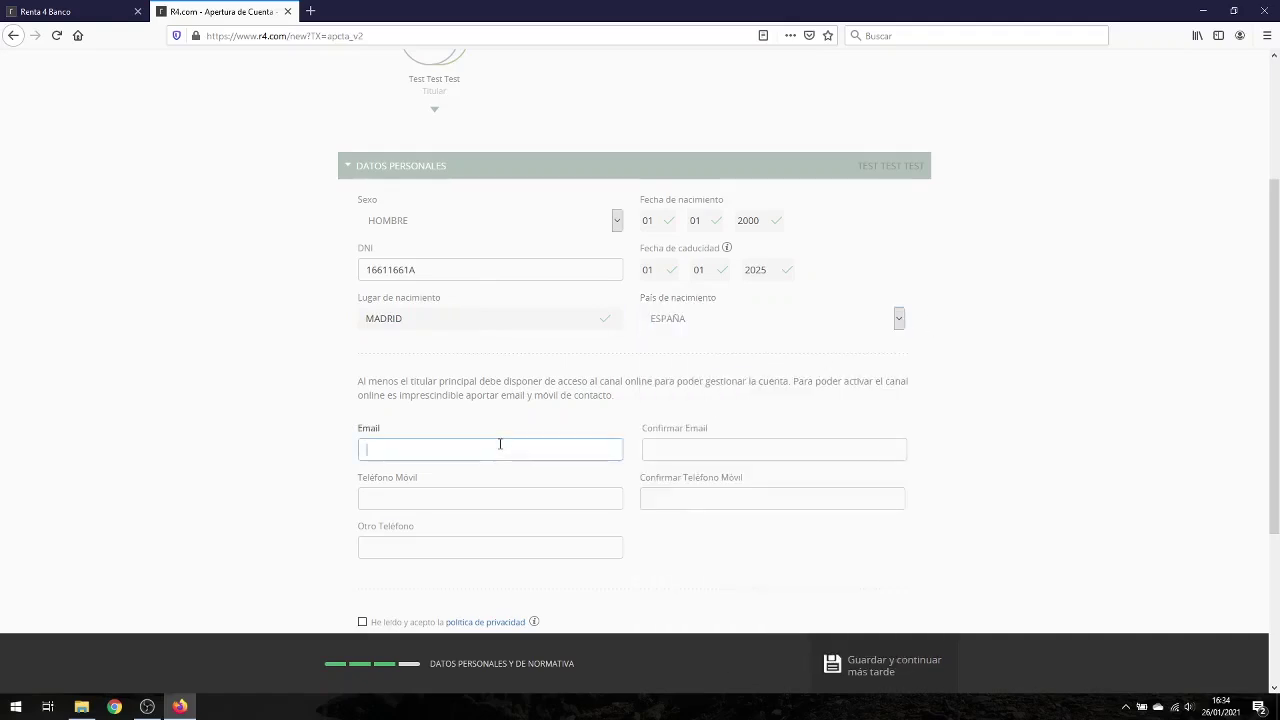
pyautogui.press('Tab')
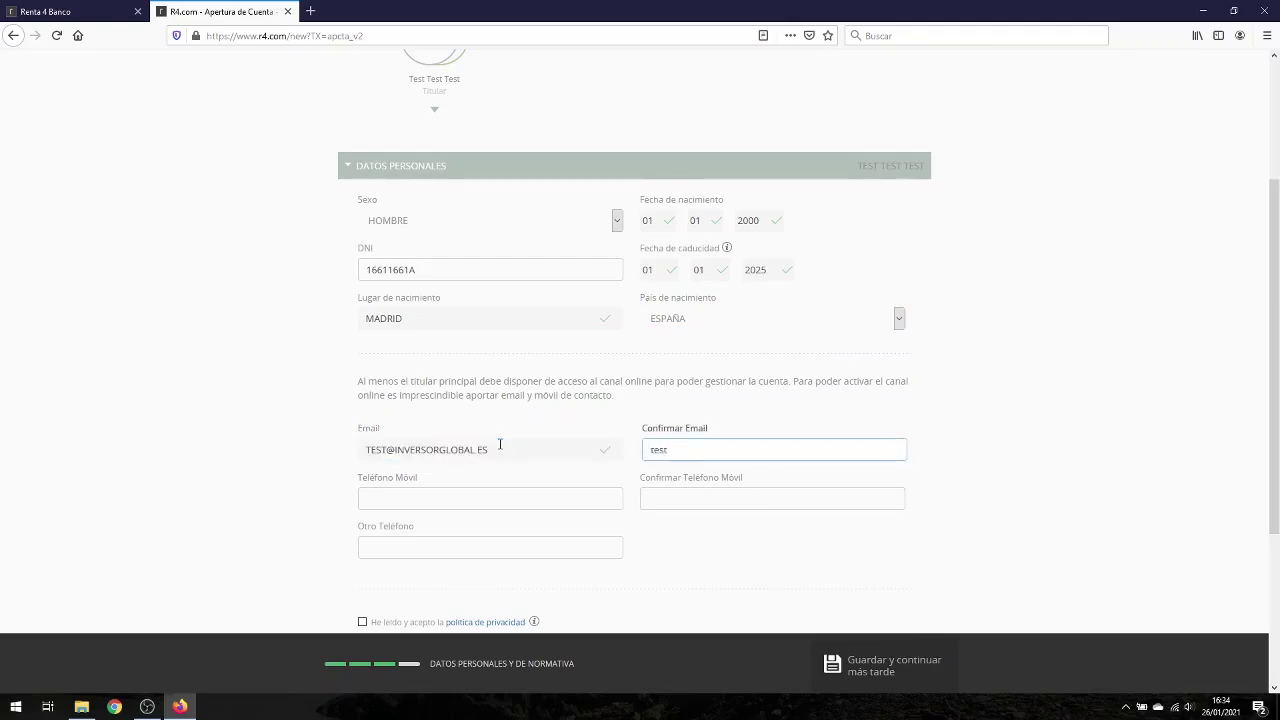
pyautogui.press('Tab')
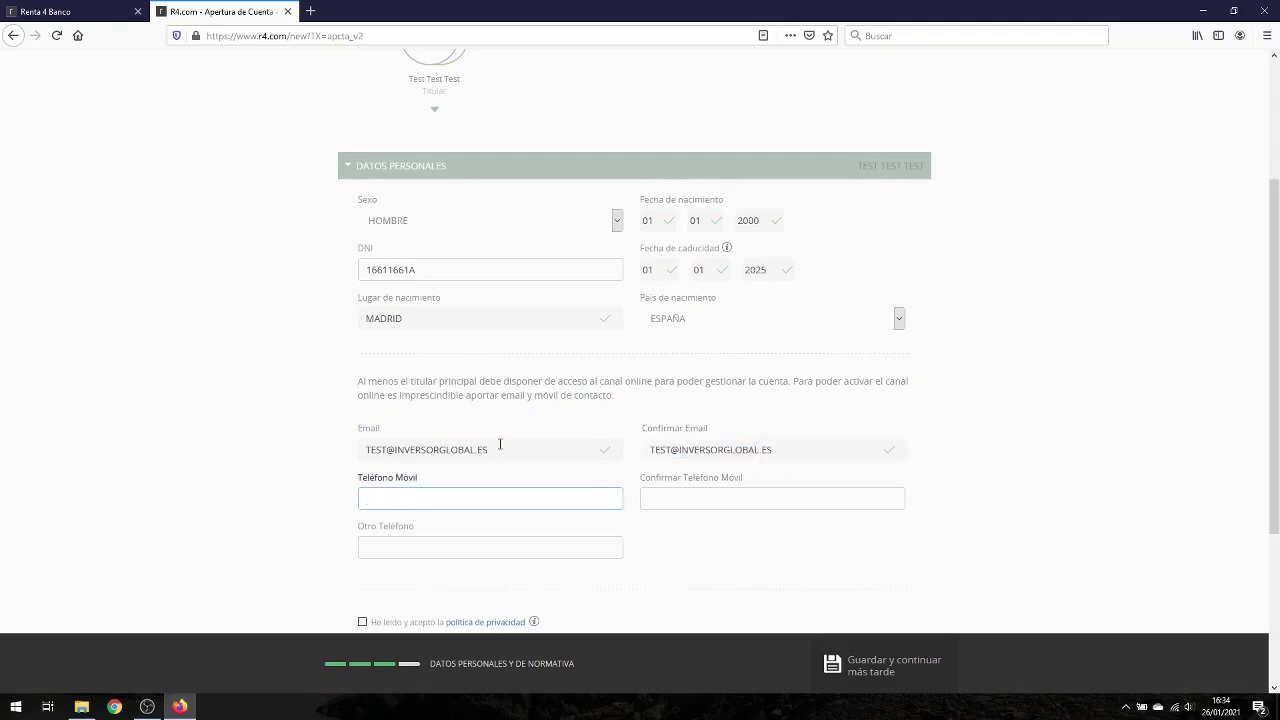
pyautogui.press('Tab')
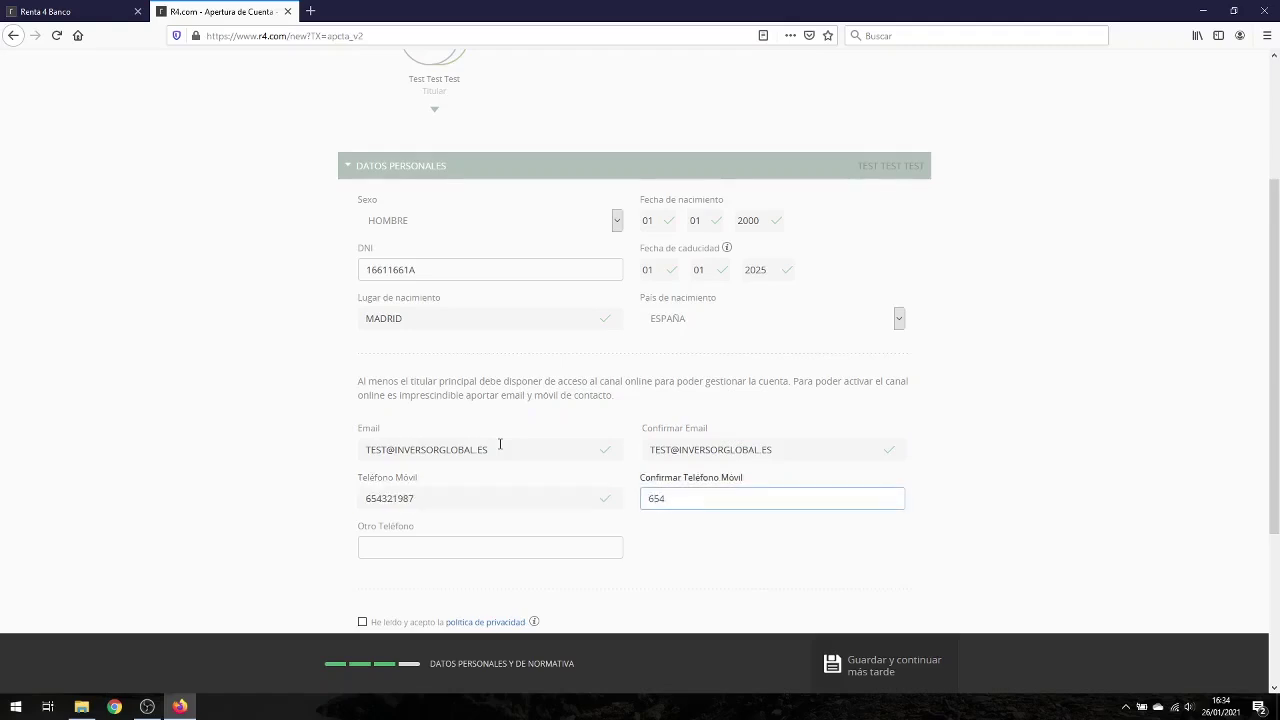
pyautogui.press('Tab')
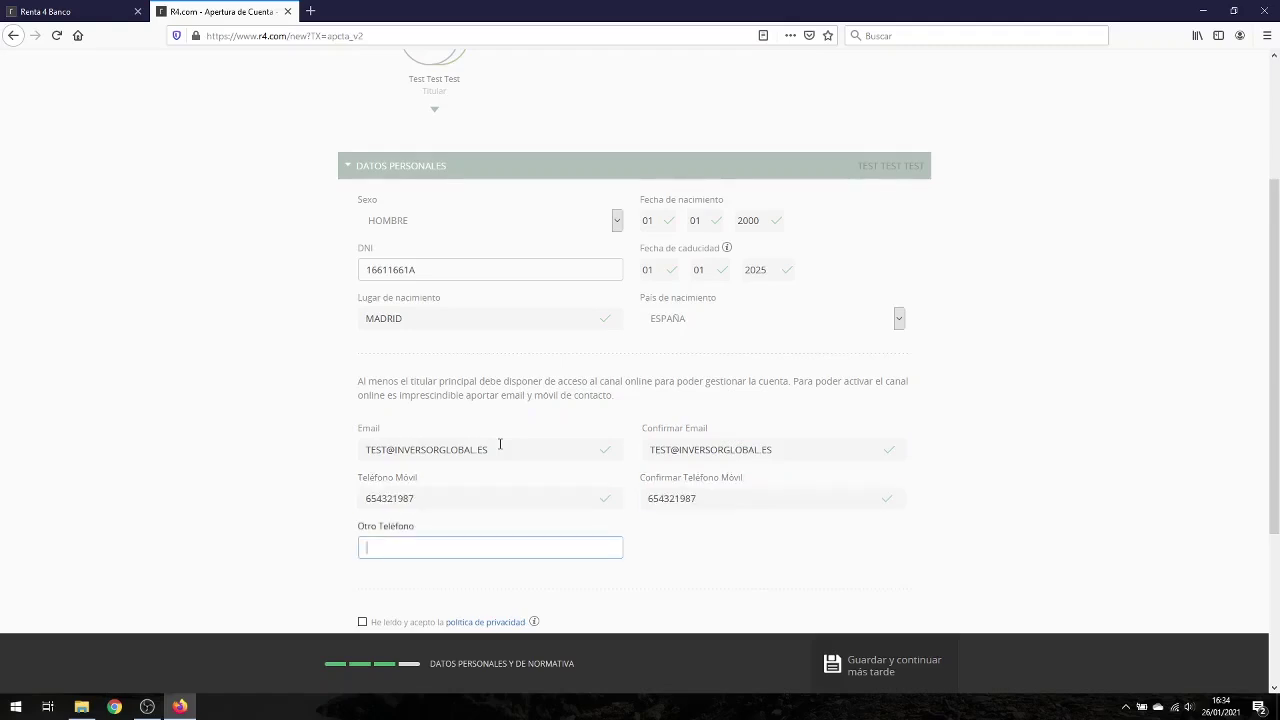
# Step: Accept the privacy policy and submit the personal data
pyautogui.scroll(-5, 490, 487)
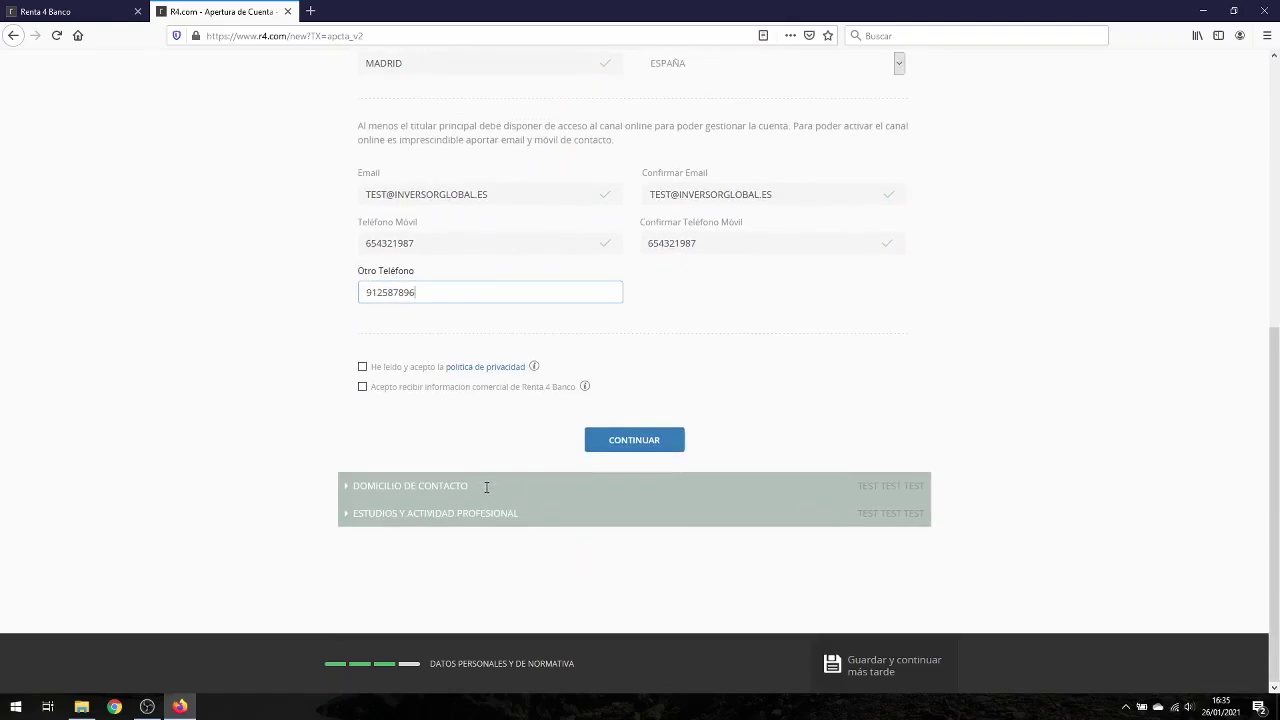
pyautogui.click(365, 369)
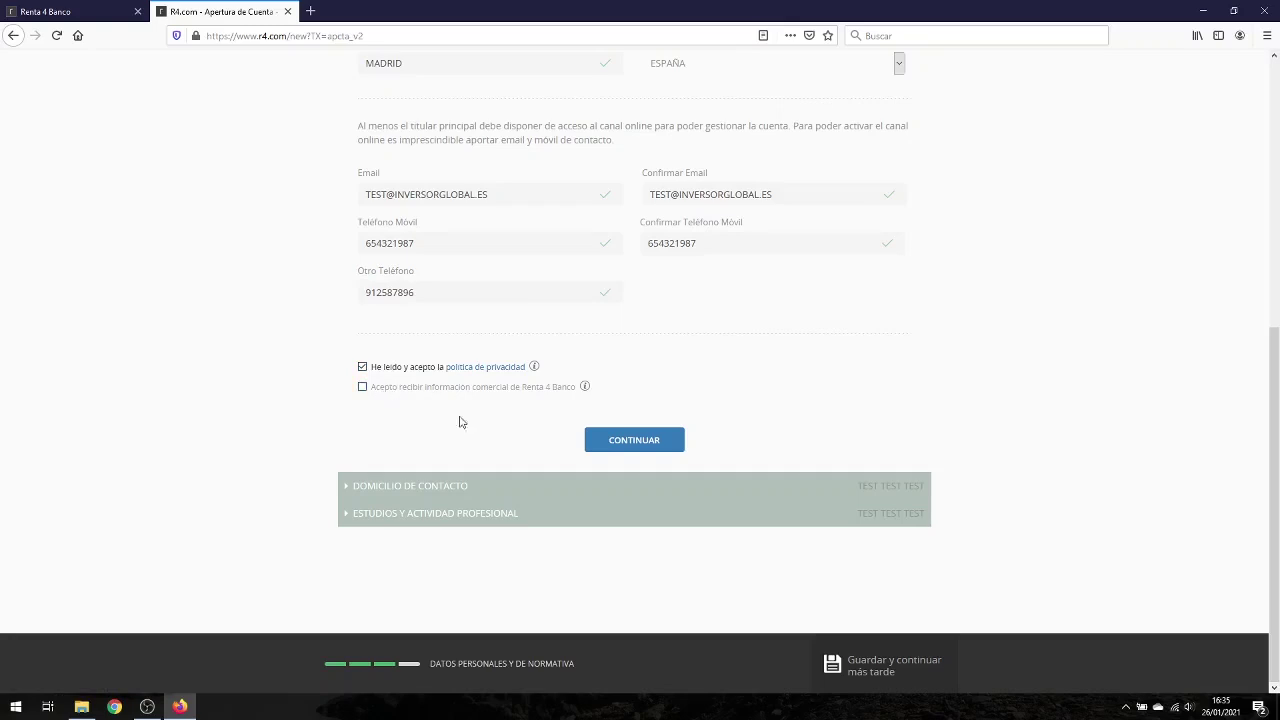
pyautogui.click(649, 448)
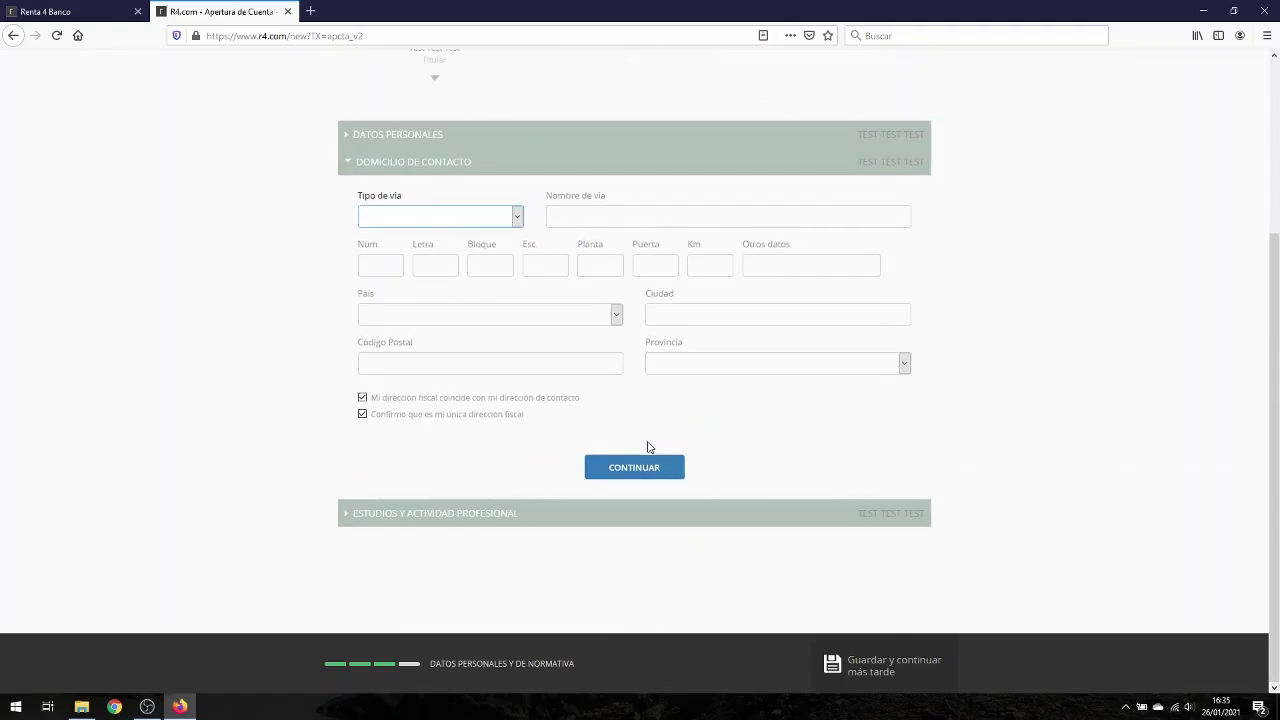
# Step: Set the street type to CALLE and fill in the street name
pyautogui.click(517, 217)
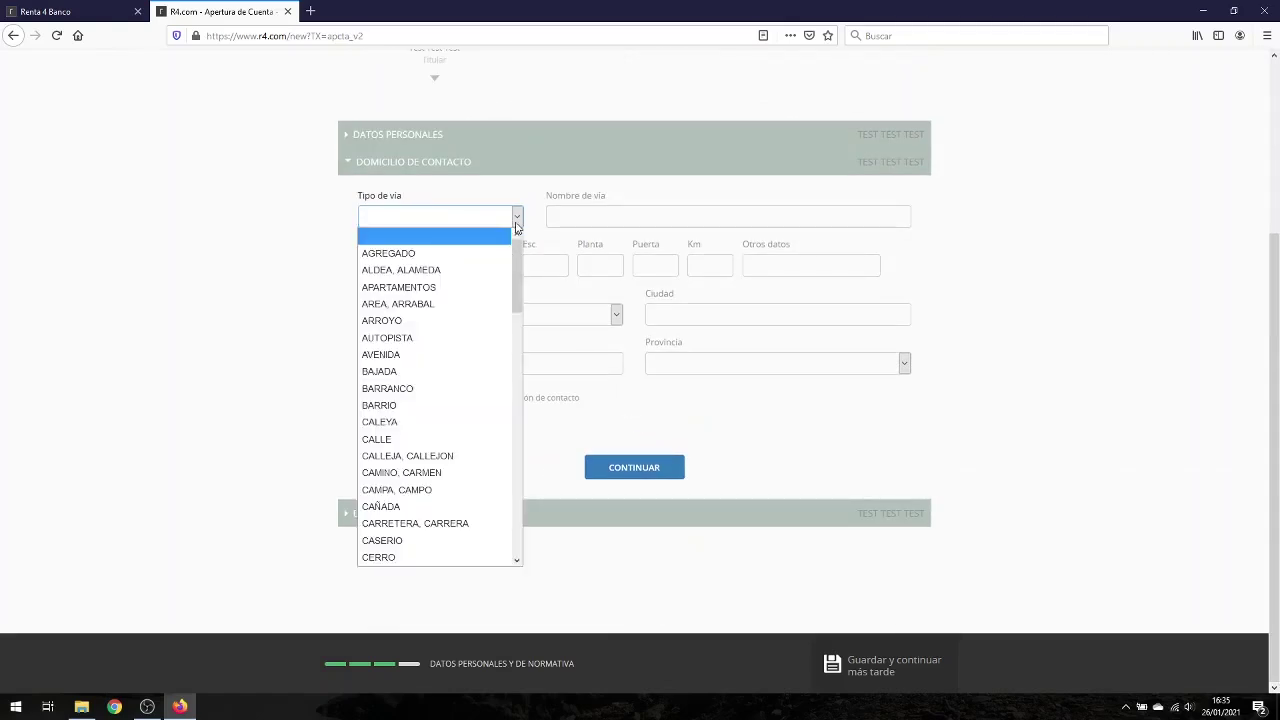
pyautogui.click(397, 439)
pyautogui.click(610, 218)
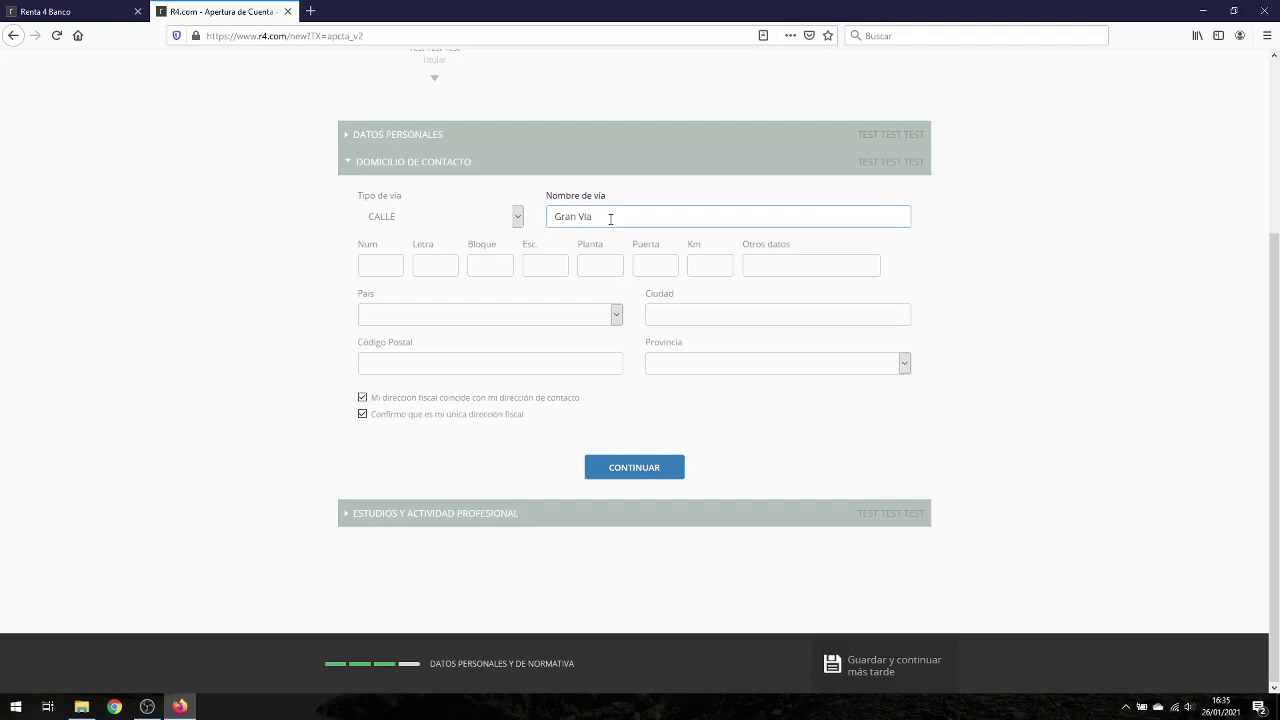
pyautogui.press('Tab')
pyautogui.scroll(-5, 590, 300)
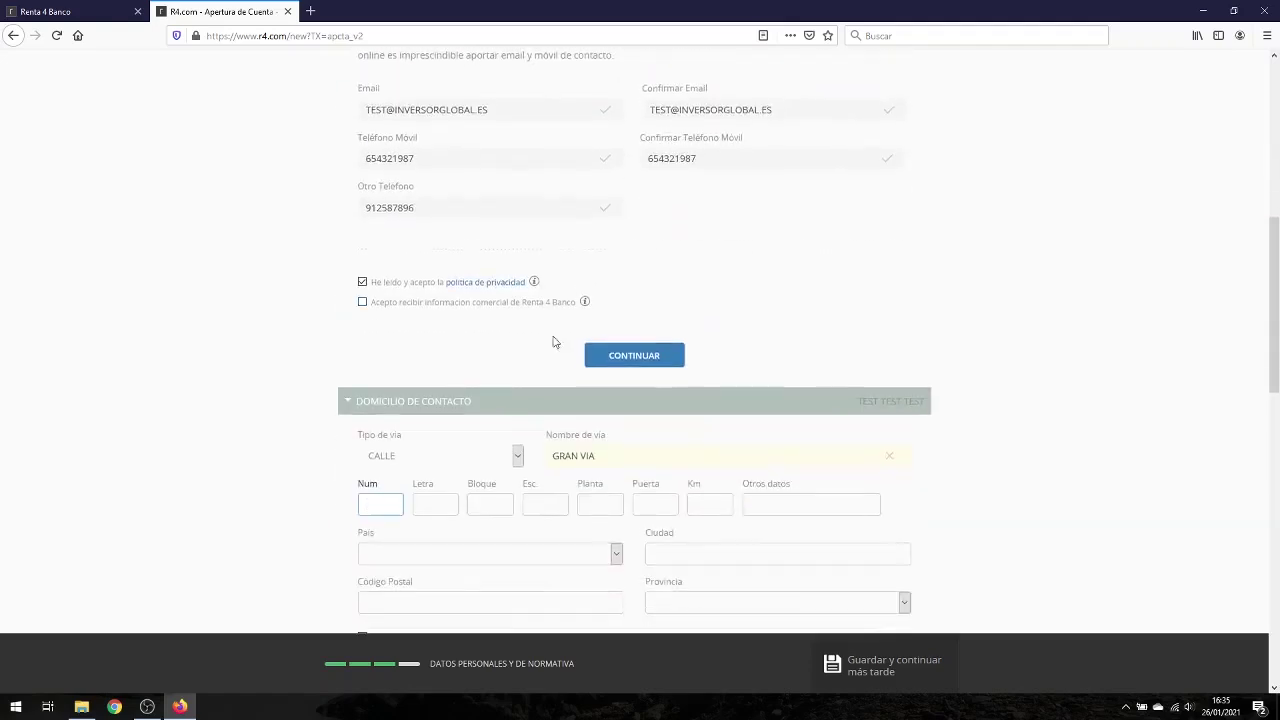
pyautogui.scroll(-3, 565, 337)
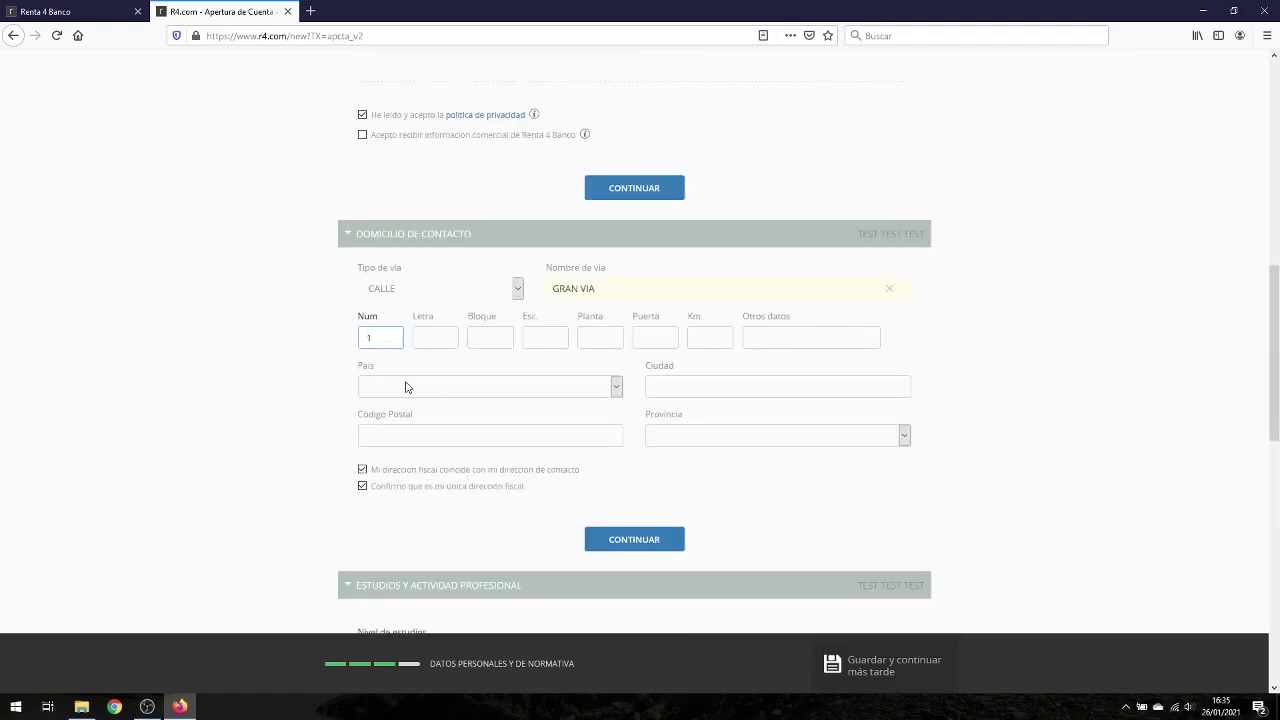
# Step: Set country to ESPAÑA, fill city and postal code, and choose province MADRID
pyautogui.click(405, 387)
pyautogui.click(402, 80)
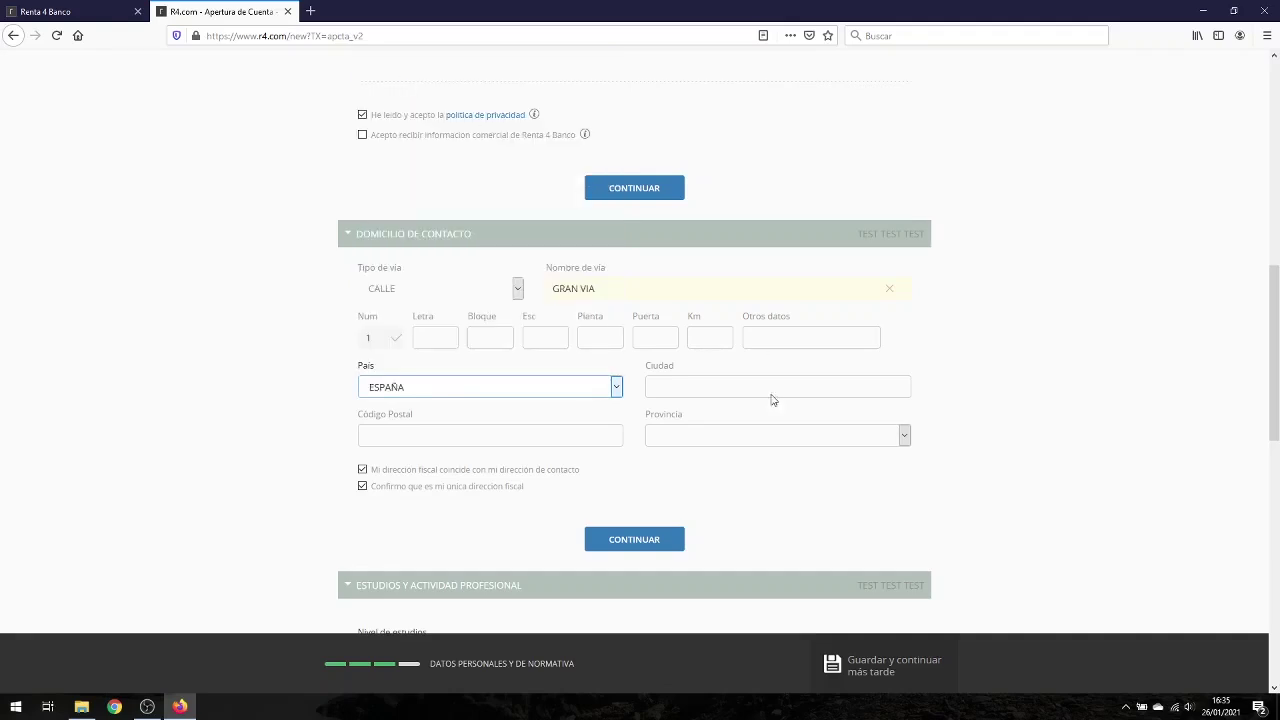
pyautogui.click(744, 384)
pyautogui.press('Tab')
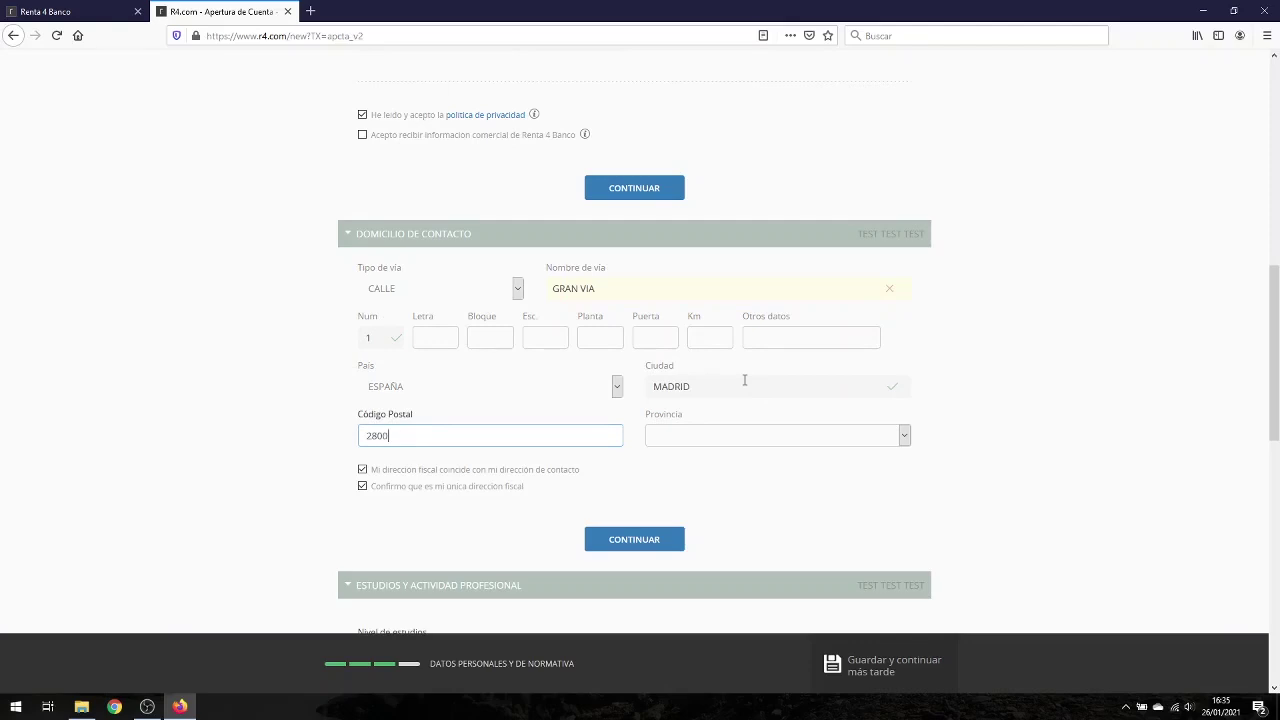
pyautogui.click(830, 428)
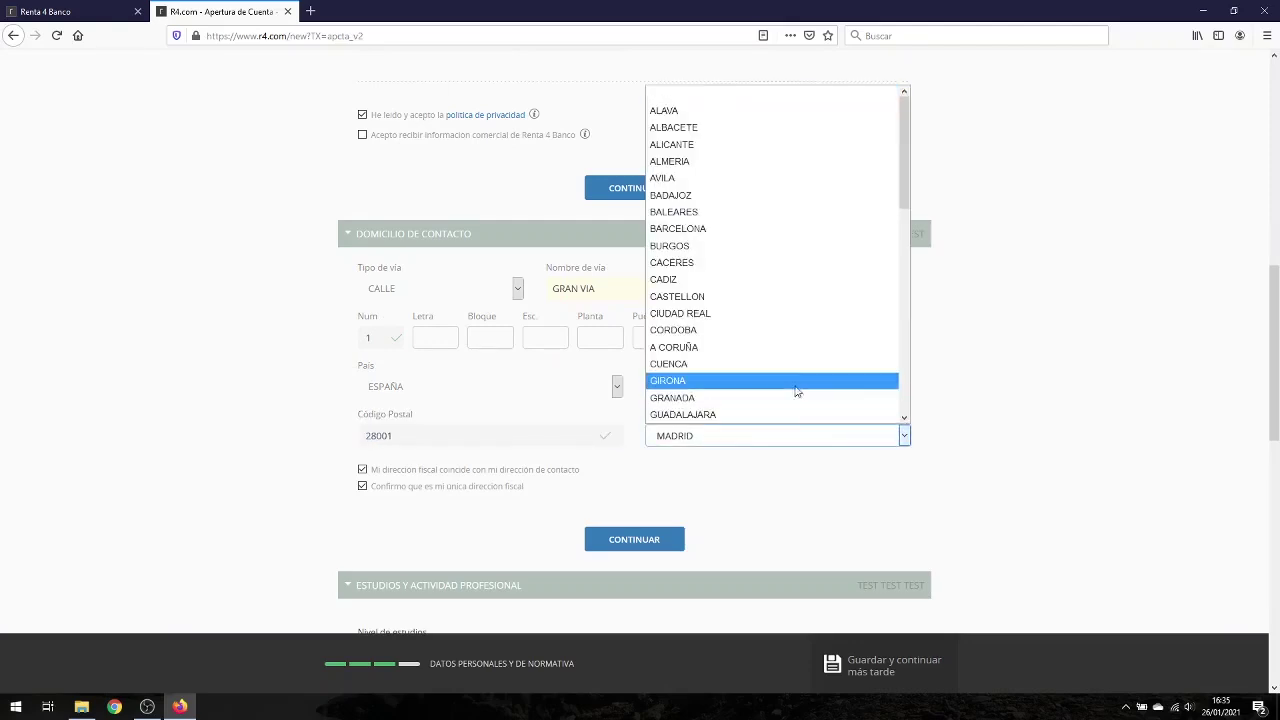
pyautogui.scroll(-4, 797, 370)
pyautogui.click(724, 362)
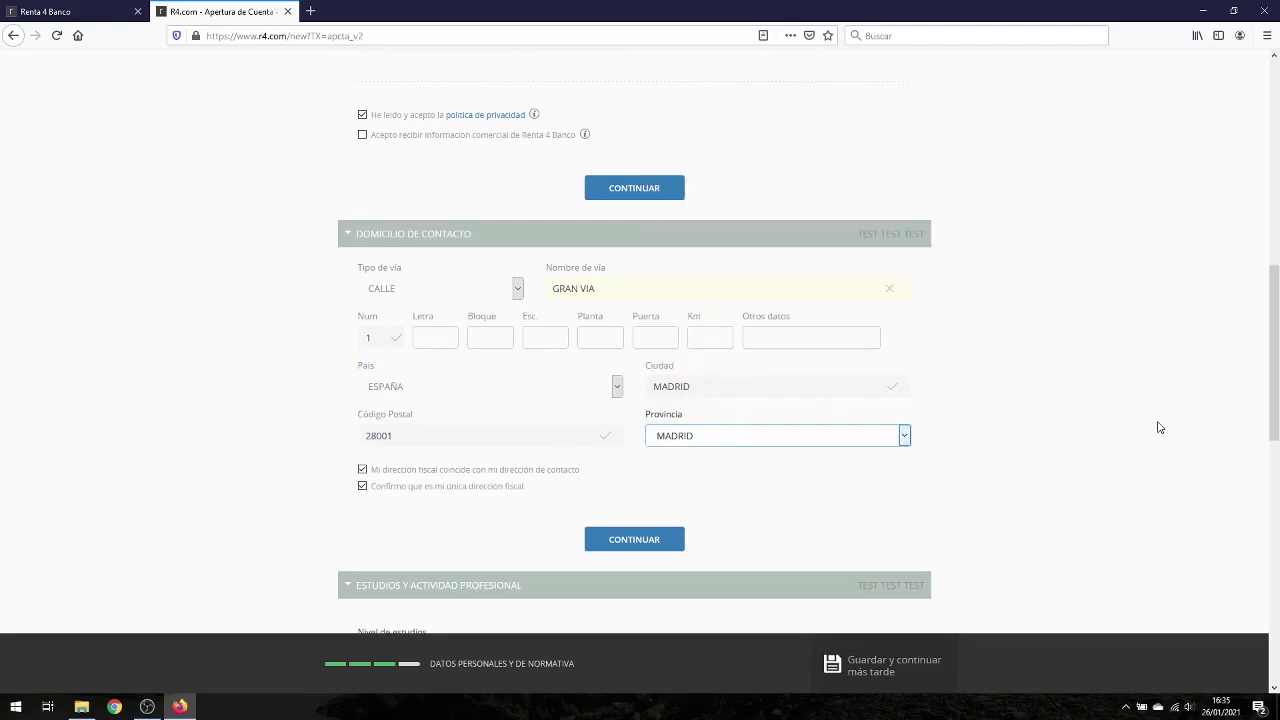
# Step: Select Titulado Superior as the education level
pyautogui.scroll(-3, 535, 355)
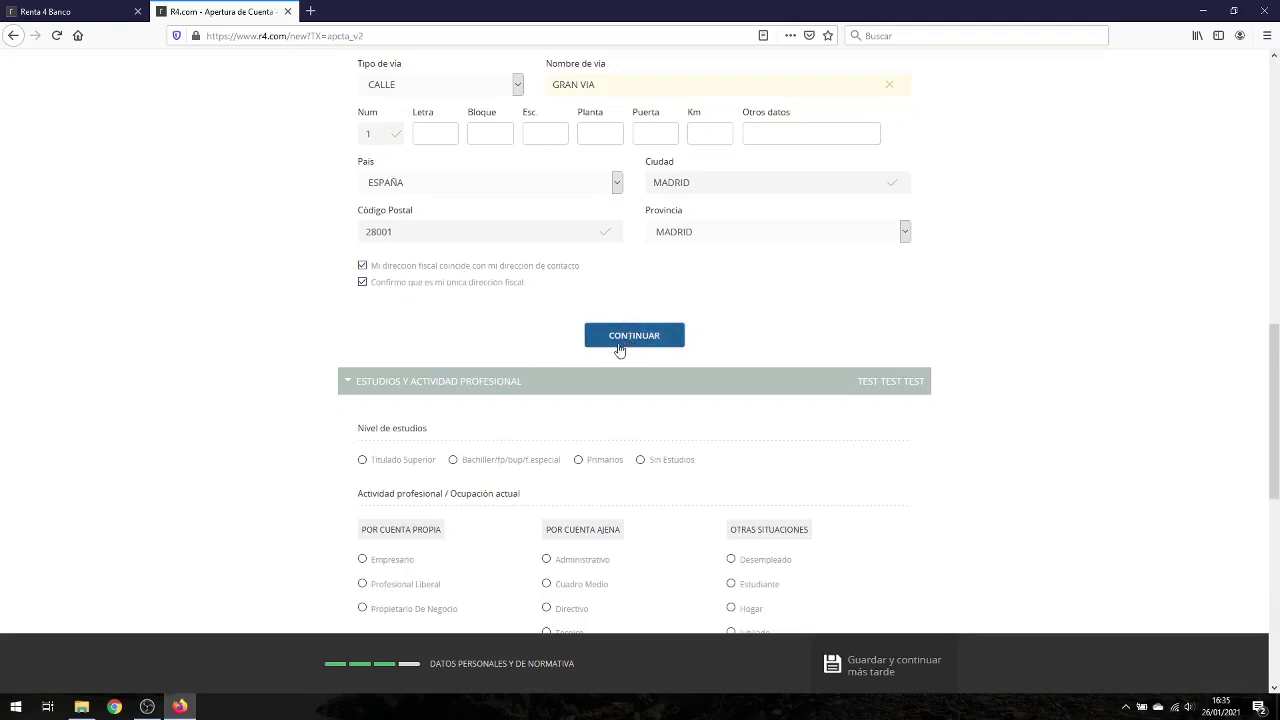
pyautogui.scroll(-3, 531, 360)
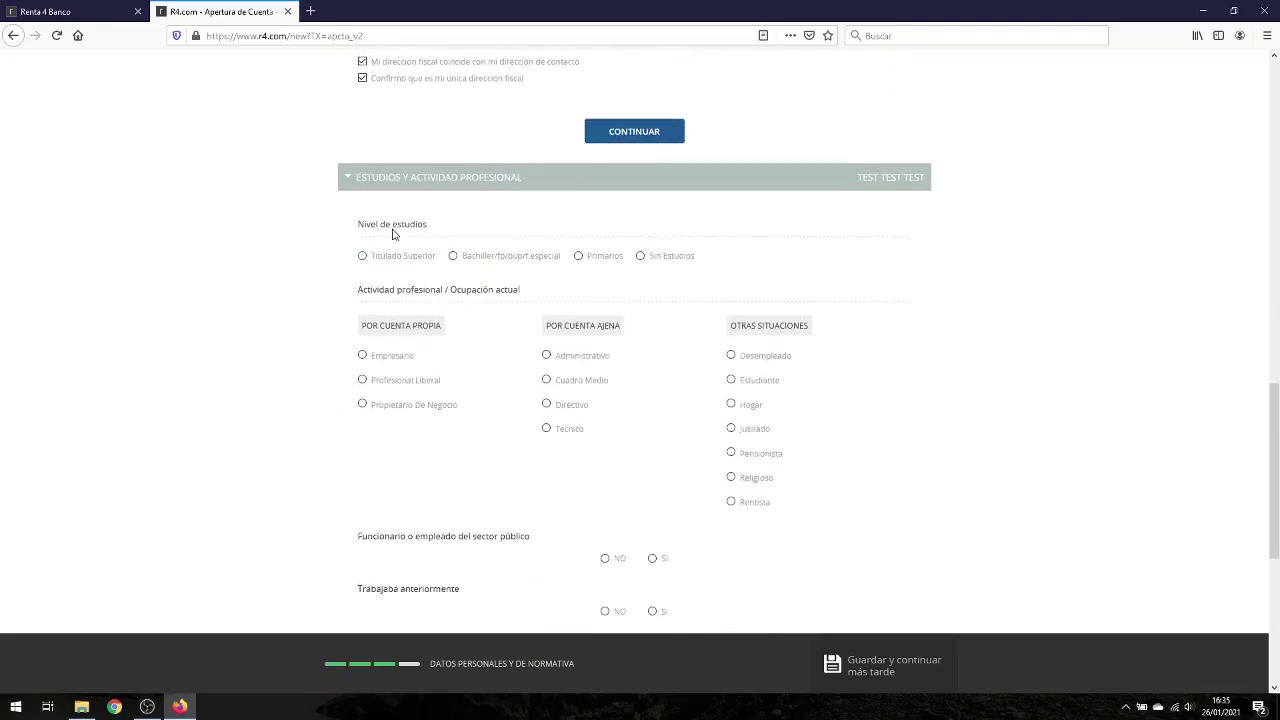
pyautogui.click(369, 259)
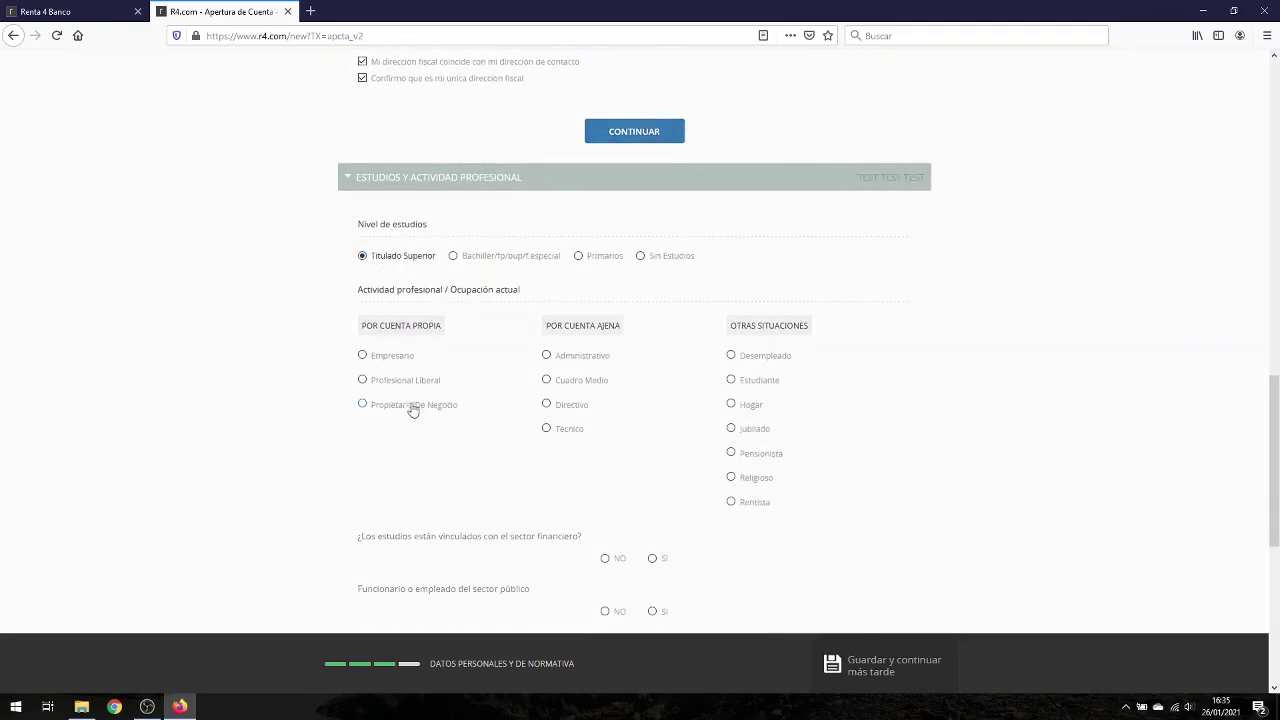
# Step: Set occupation Administrativo, finance-linked studies, Indefinido employment, and not a public-sector employee
pyautogui.click(390, 383)
pyautogui.click(556, 362)
pyautogui.scroll(-2, 620, 447)
pyautogui.scroll(-1, 618, 446)
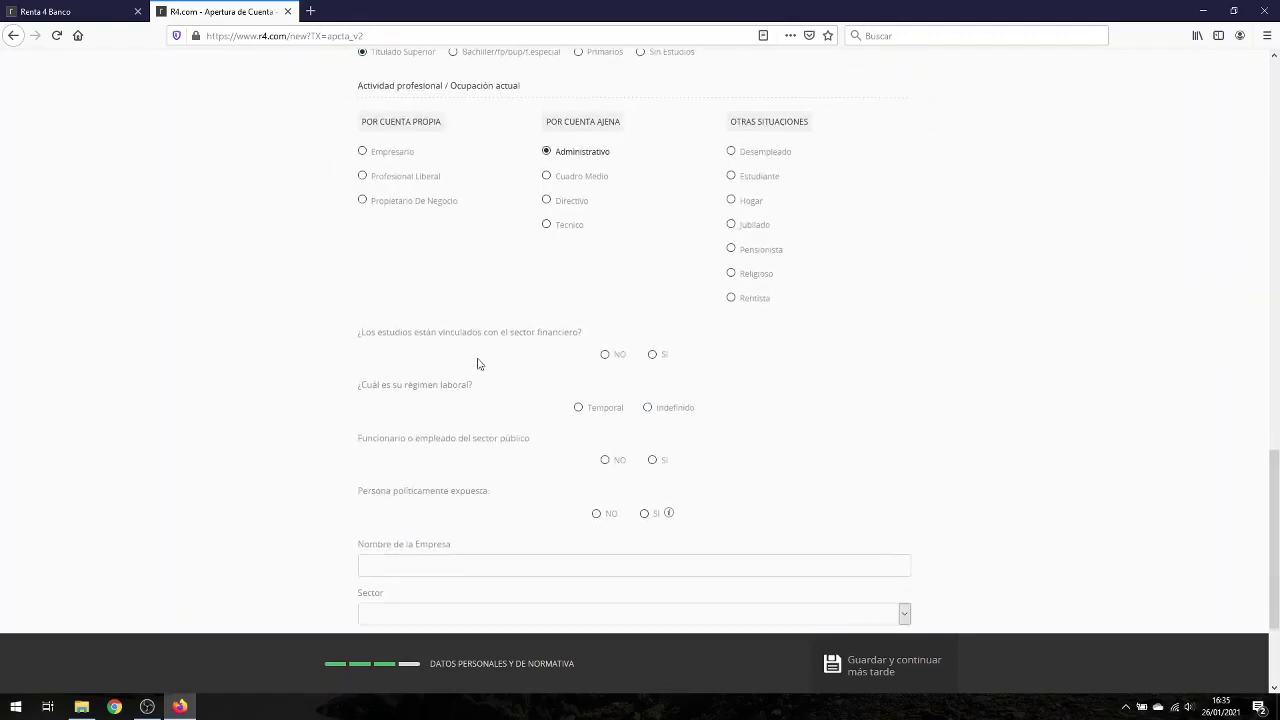
pyautogui.click(653, 356)
pyautogui.click(648, 408)
pyautogui.scroll(-3, 644, 464)
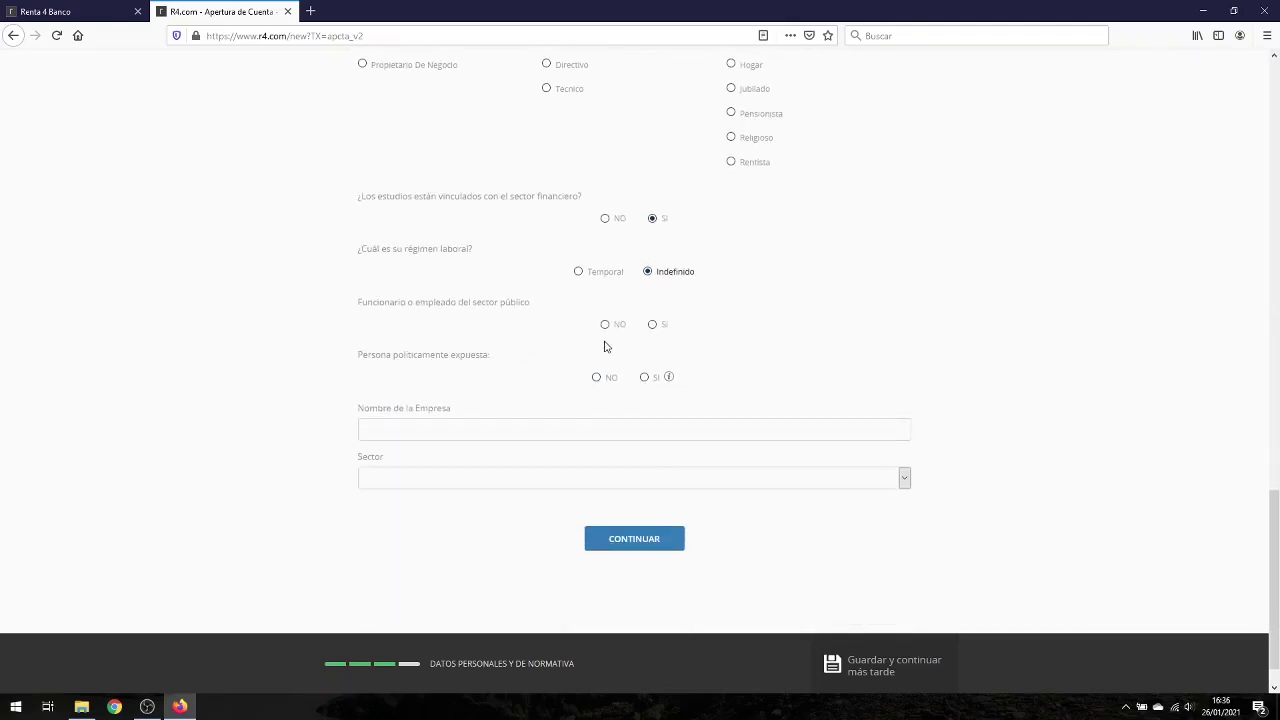
pyautogui.click(605, 326)
# Step: Enter company TEST in the financial and insurance sector, answer yes to financial instruments, and continue
pyautogui.click(564, 425)
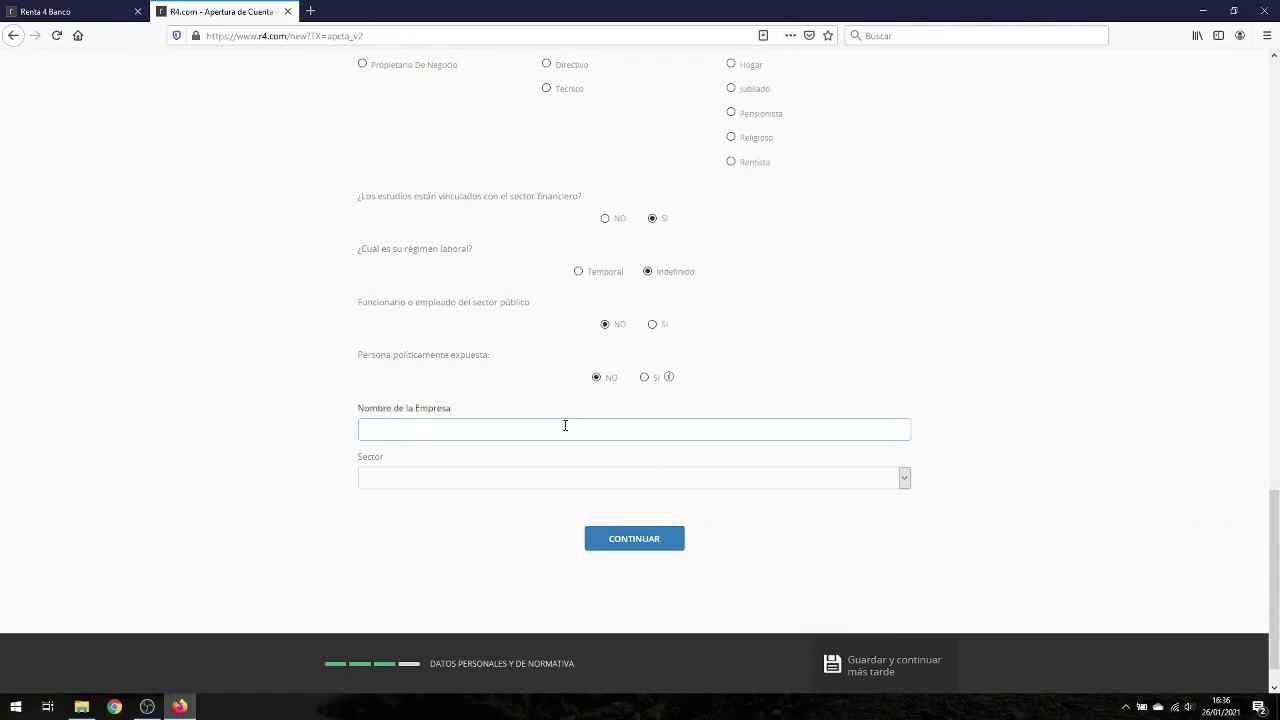
pyautogui.scroll(-1, 600, 427)
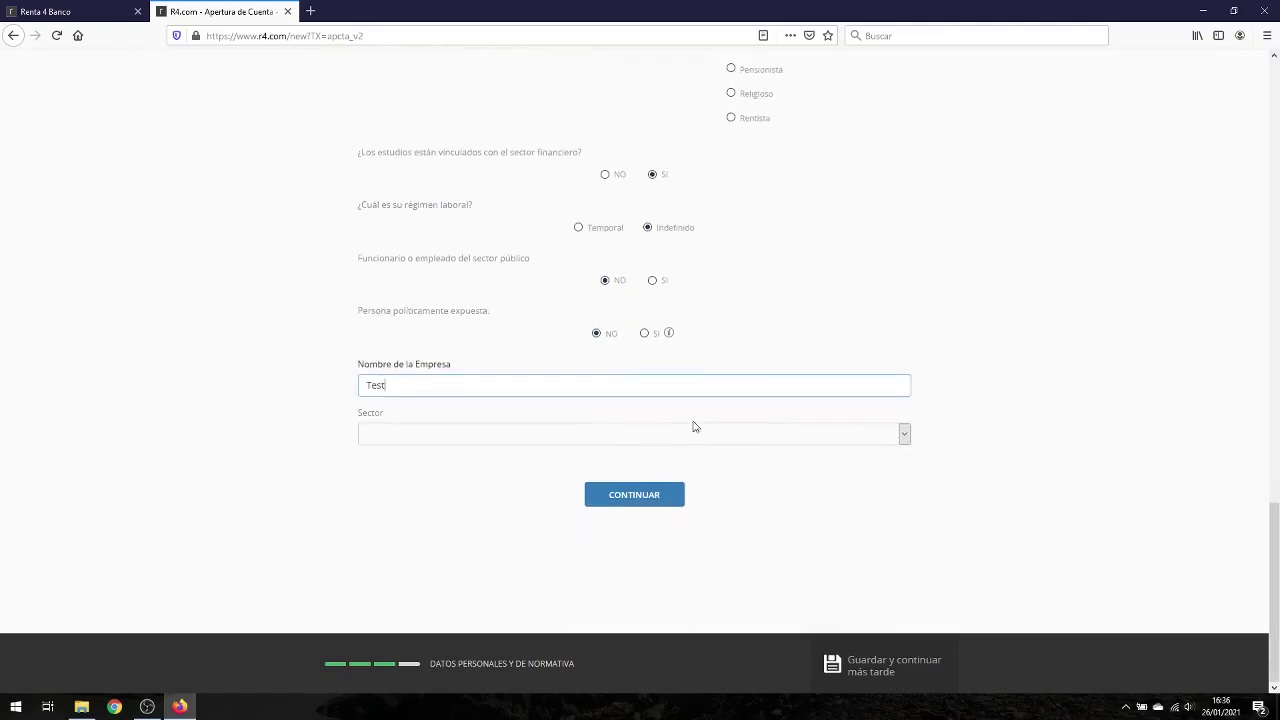
pyautogui.click(760, 431)
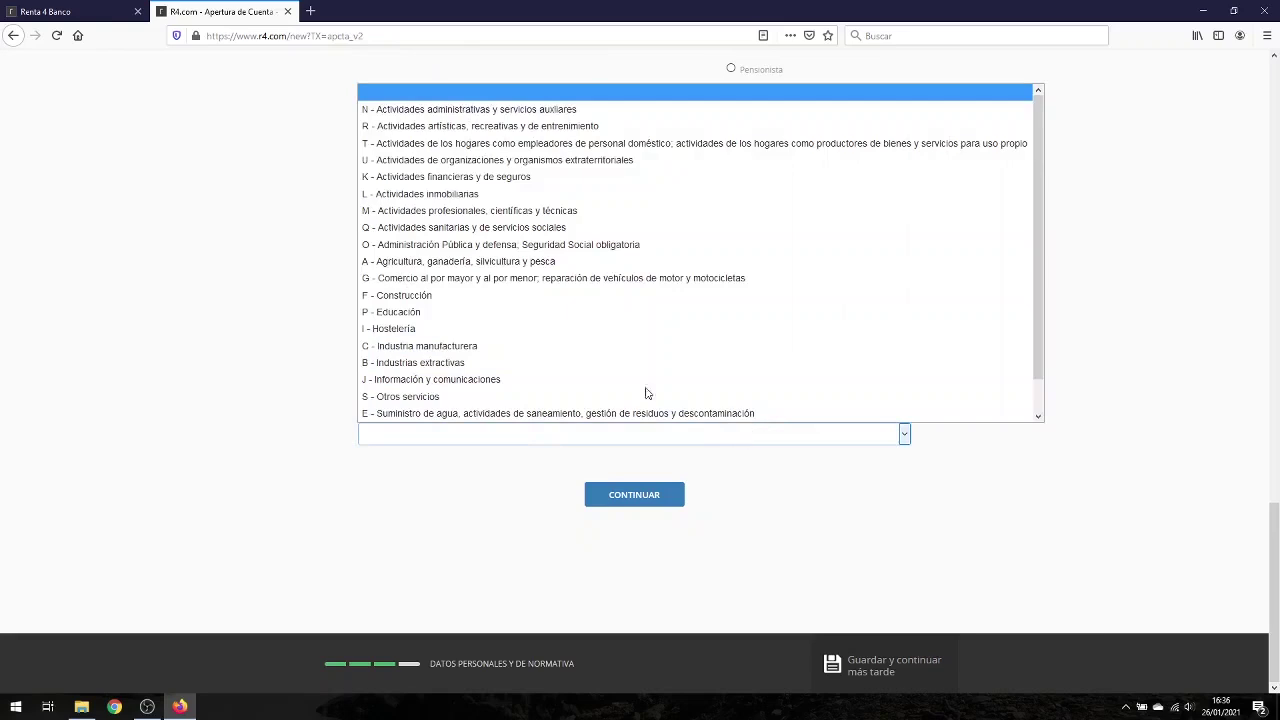
pyautogui.click(471, 180)
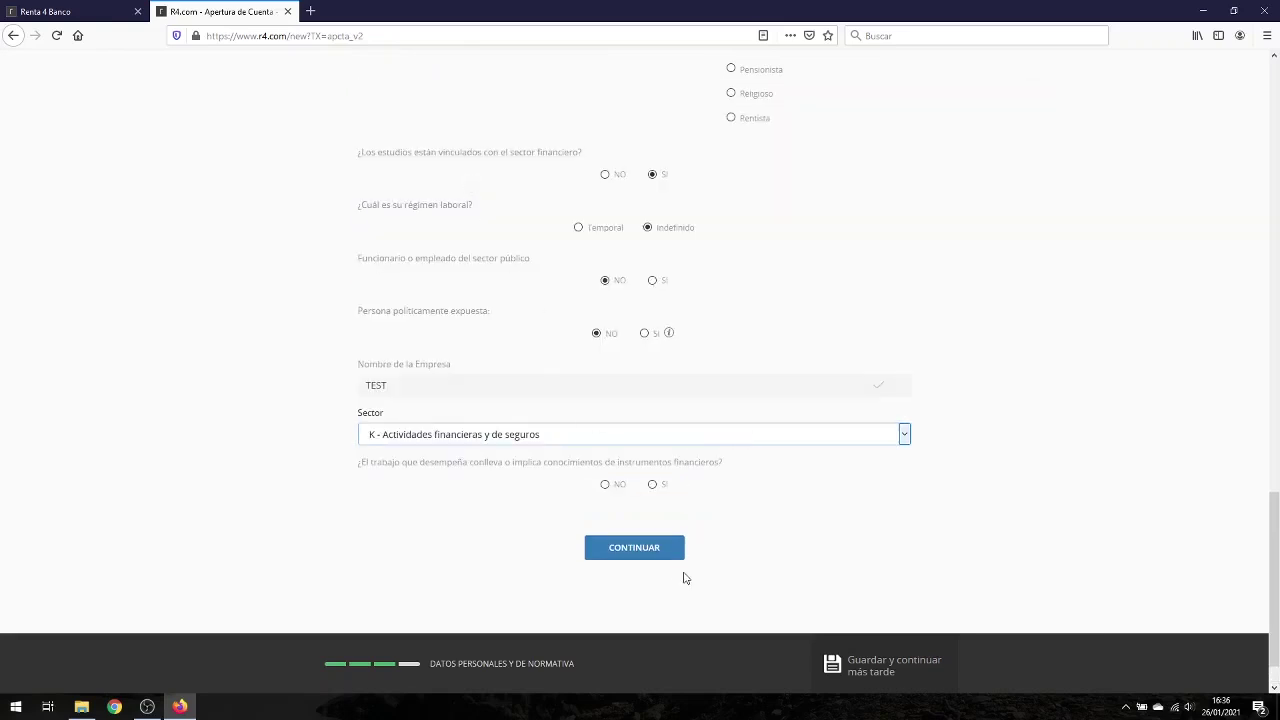
pyautogui.click(653, 486)
pyautogui.click(630, 550)
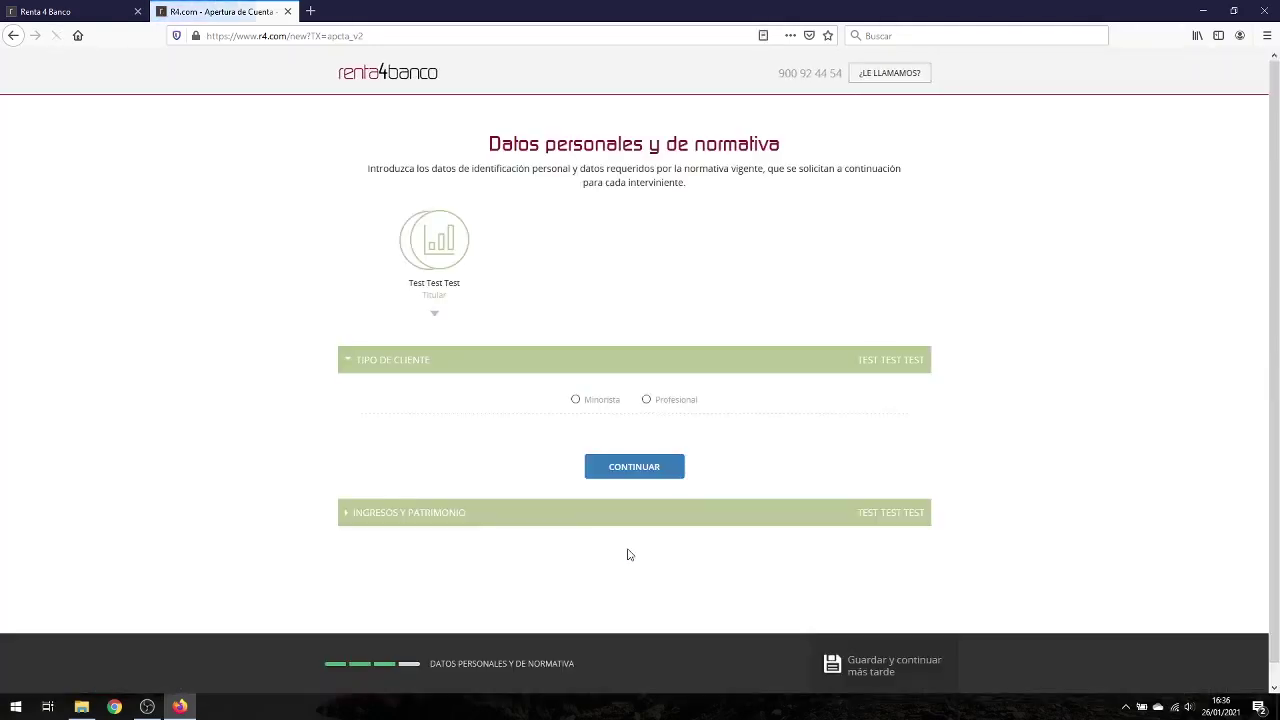
# Step: Choose Minorista, then declare 25.000–50.000 income from Actividad Laboral and Herencia and continue
pyautogui.click(597, 401)
pyautogui.click(631, 469)
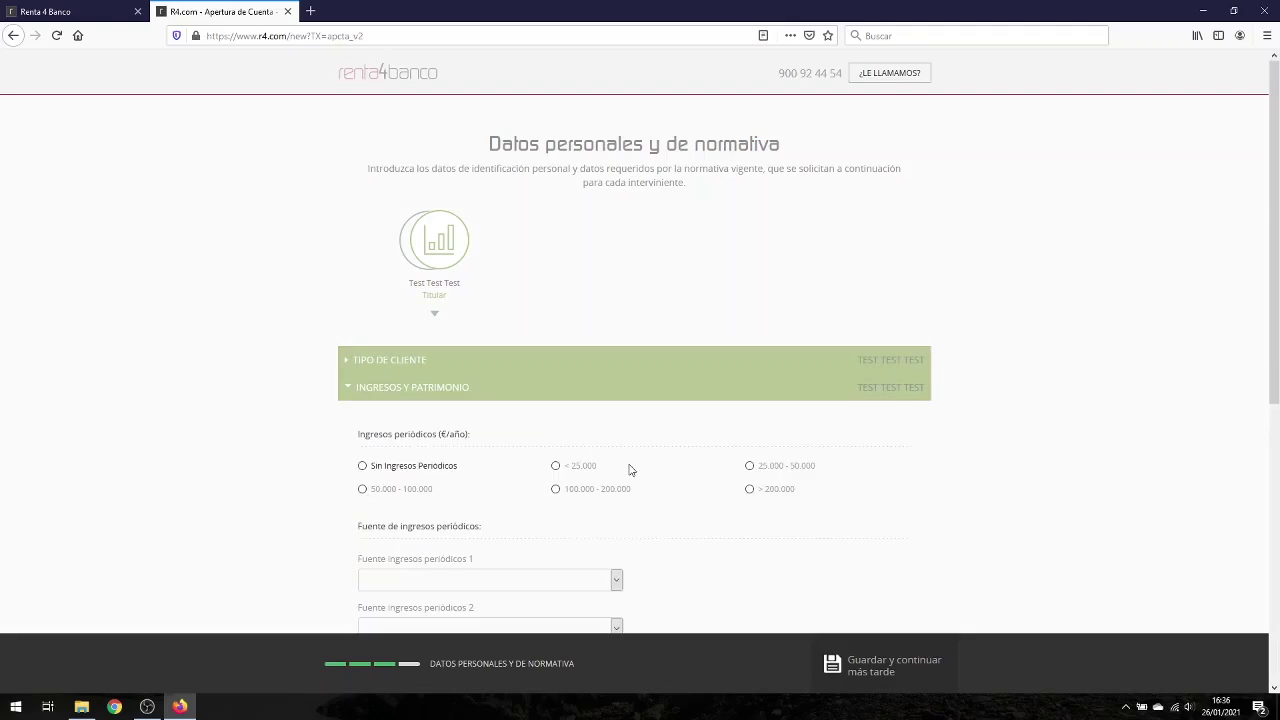
pyautogui.click(749, 330)
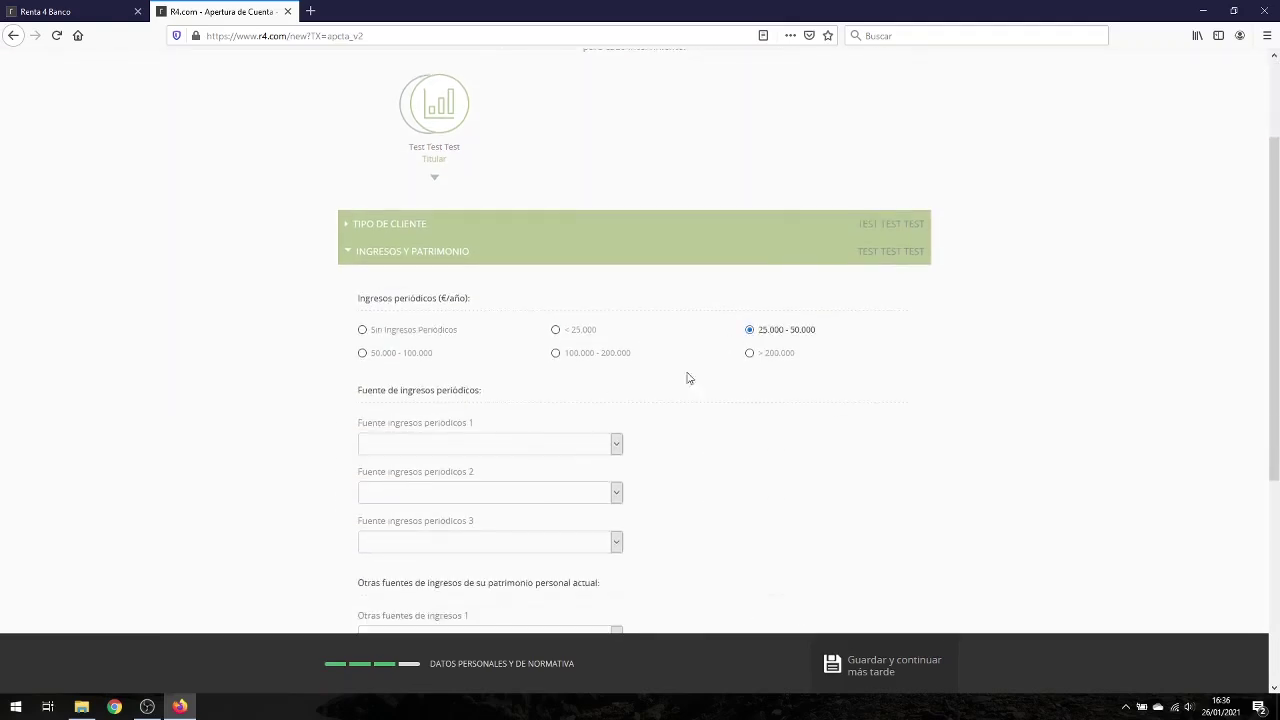
pyautogui.click(617, 374)
pyautogui.click(480, 412)
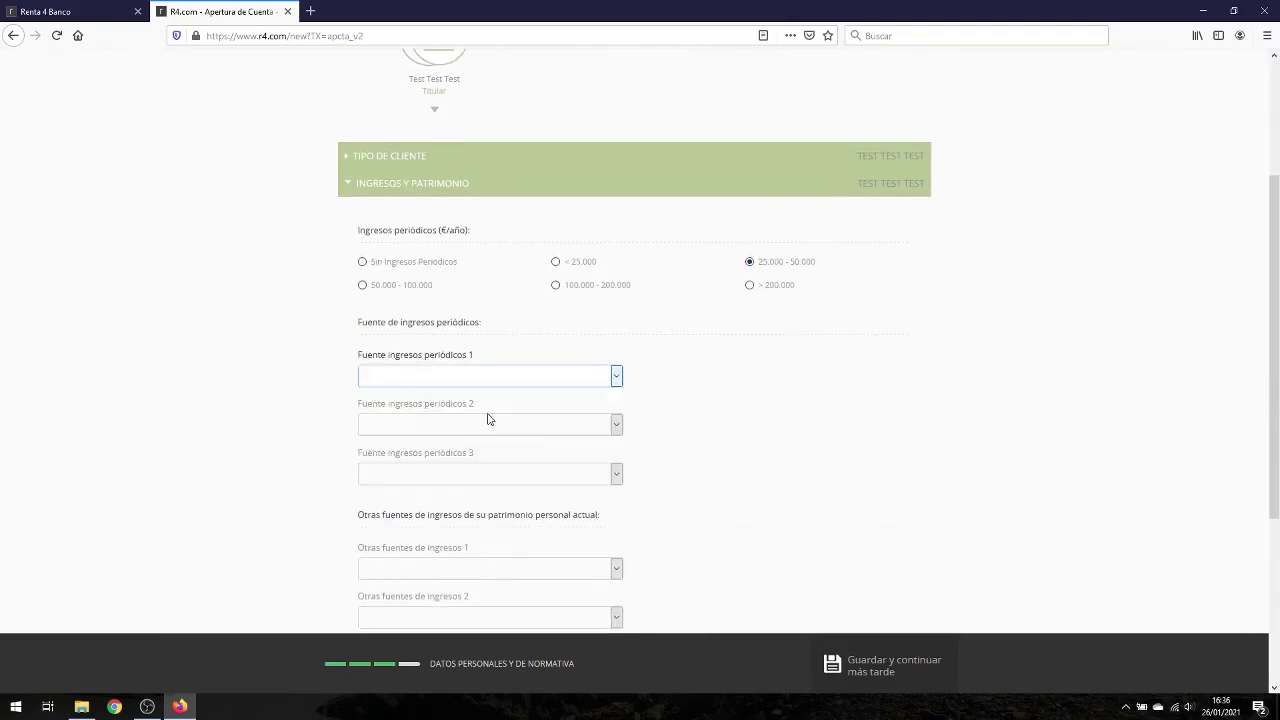
pyautogui.click(615, 432)
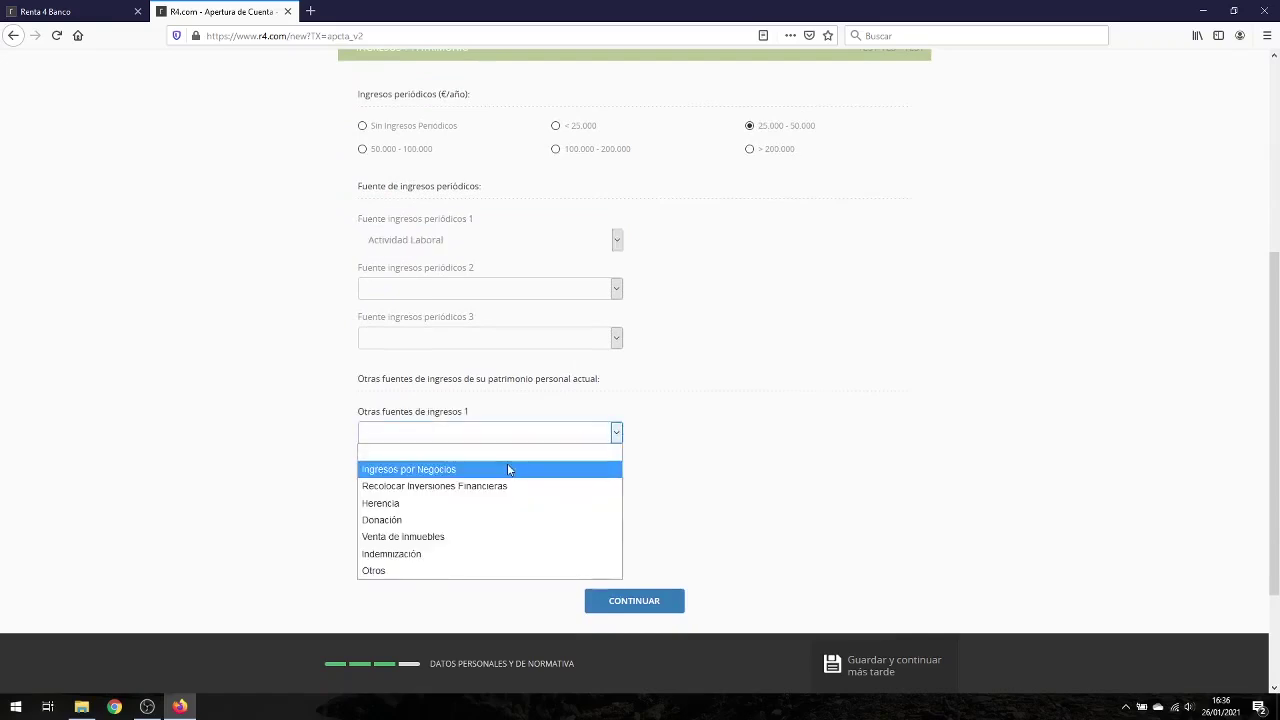
pyautogui.click(432, 503)
pyautogui.scroll(-3, 700, 460)
pyautogui.click(655, 449)
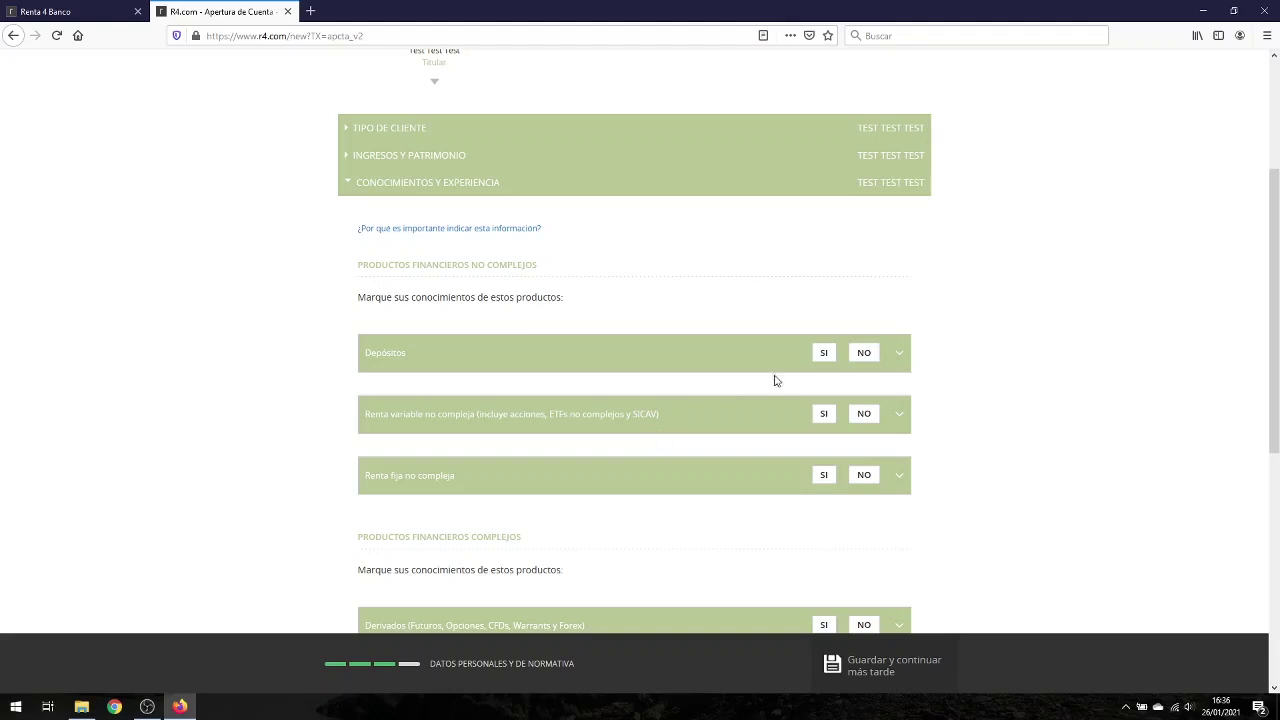
# Step: Mark yes for traditional deposits and Ibex, non-Ibex and European equity; no for IIC
pyautogui.click(899, 355)
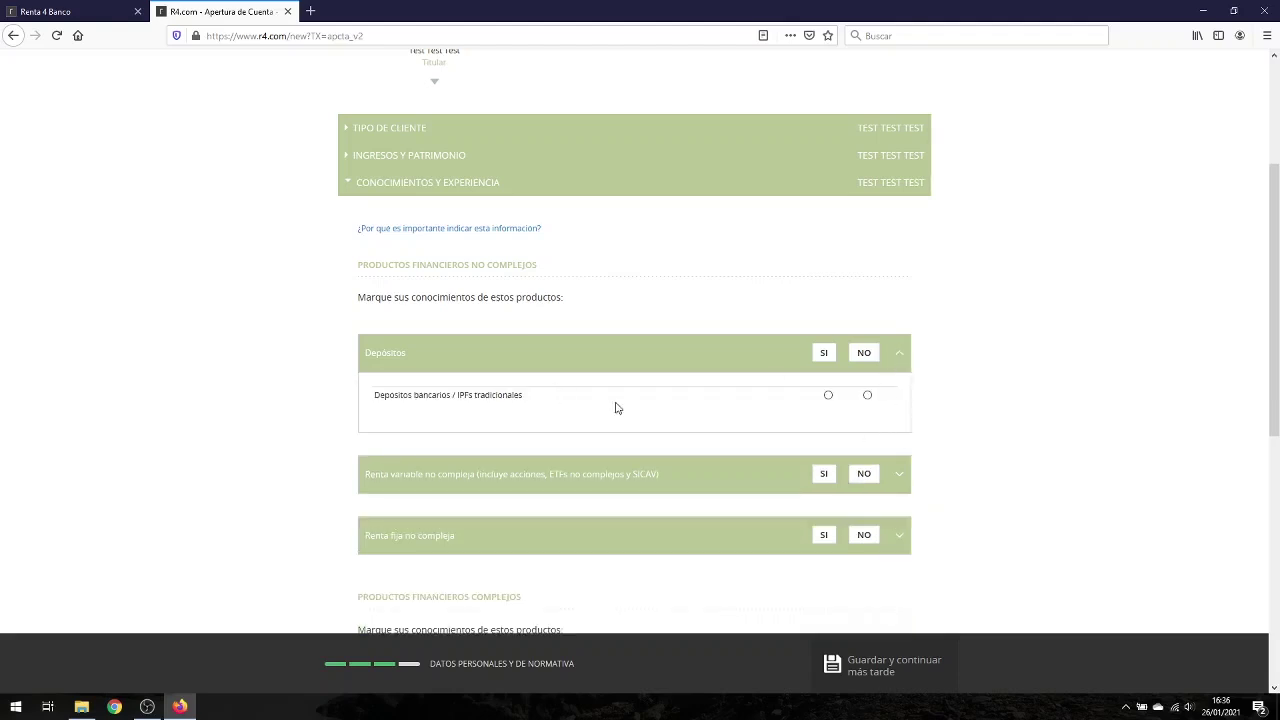
pyautogui.click(828, 395)
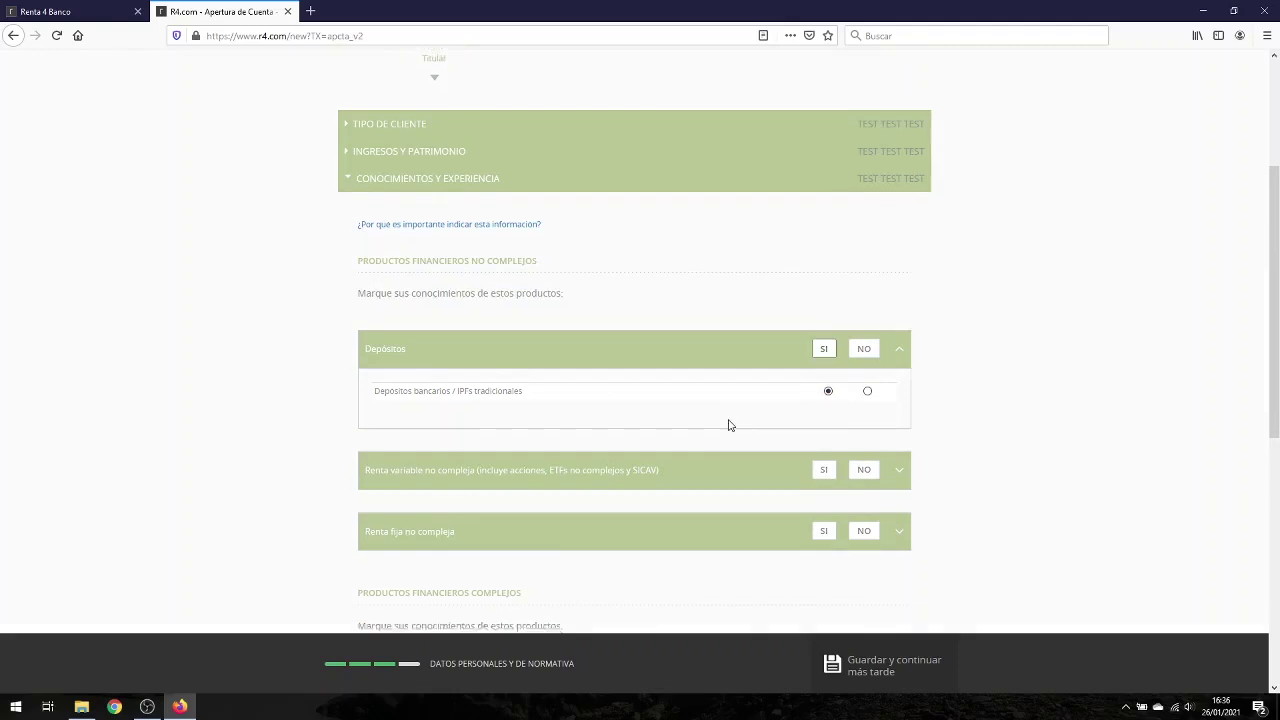
pyautogui.scroll(-2, 728, 425)
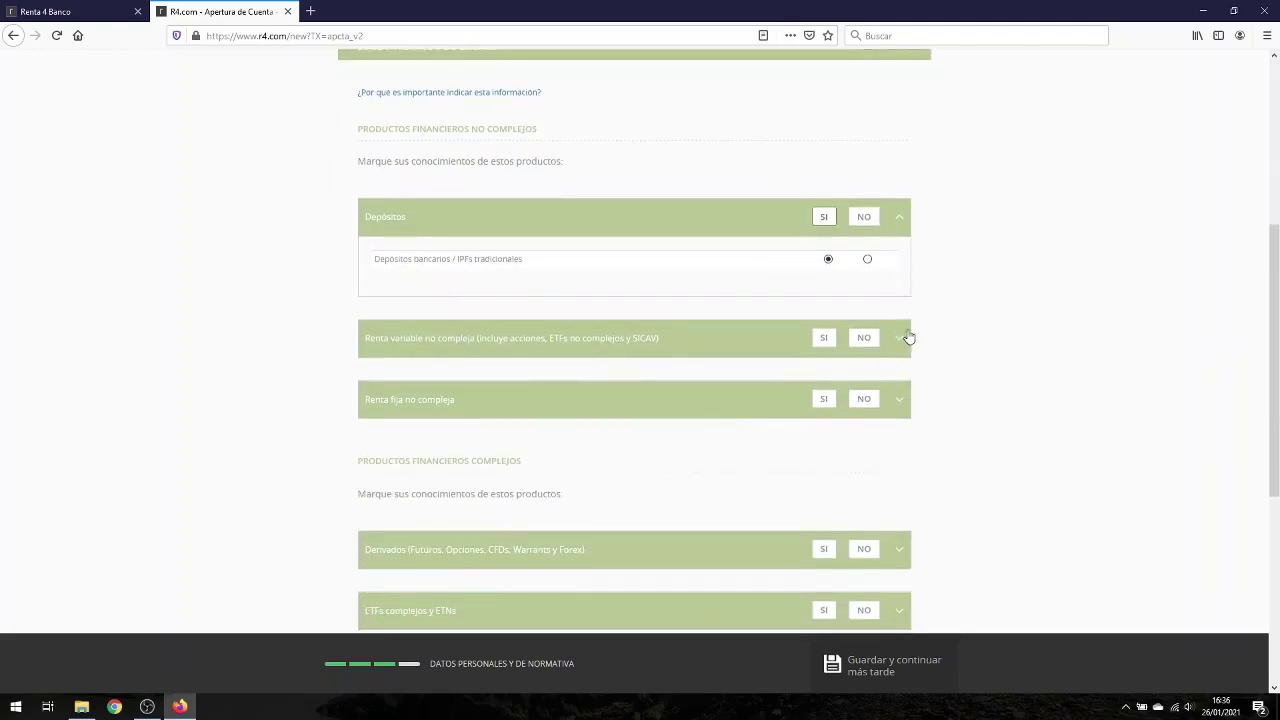
pyautogui.click(901, 337)
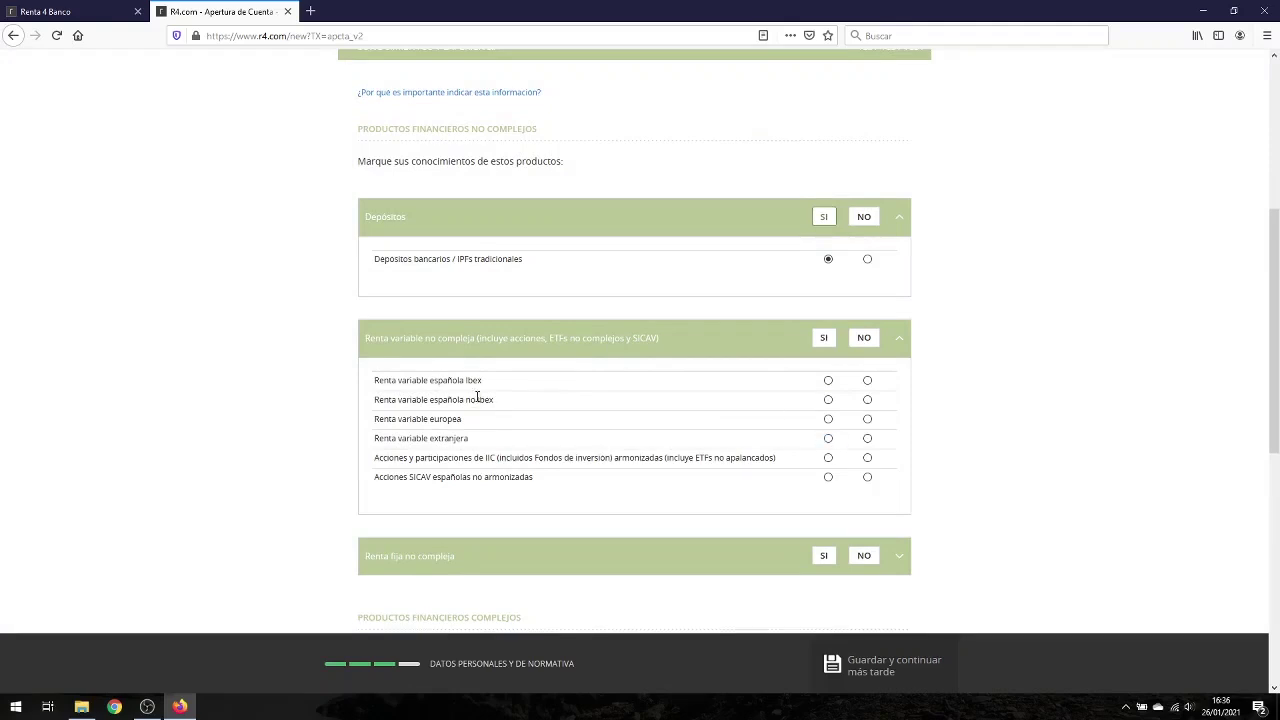
pyautogui.click(828, 380)
pyautogui.click(828, 400)
pyautogui.click(828, 419)
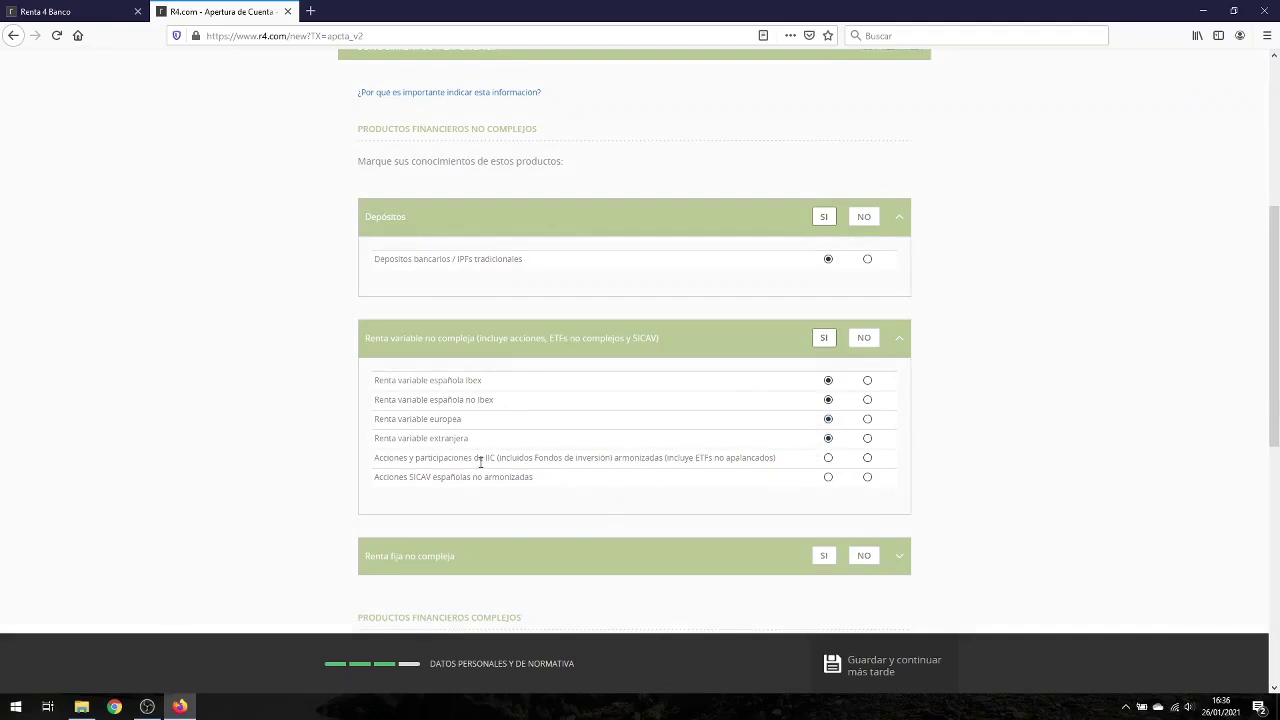
pyautogui.click(867, 458)
# Step: In Renta fija no compleja, answer yes for EU and non-EU public bonds, no for private
pyautogui.scroll(-3, 805, 437)
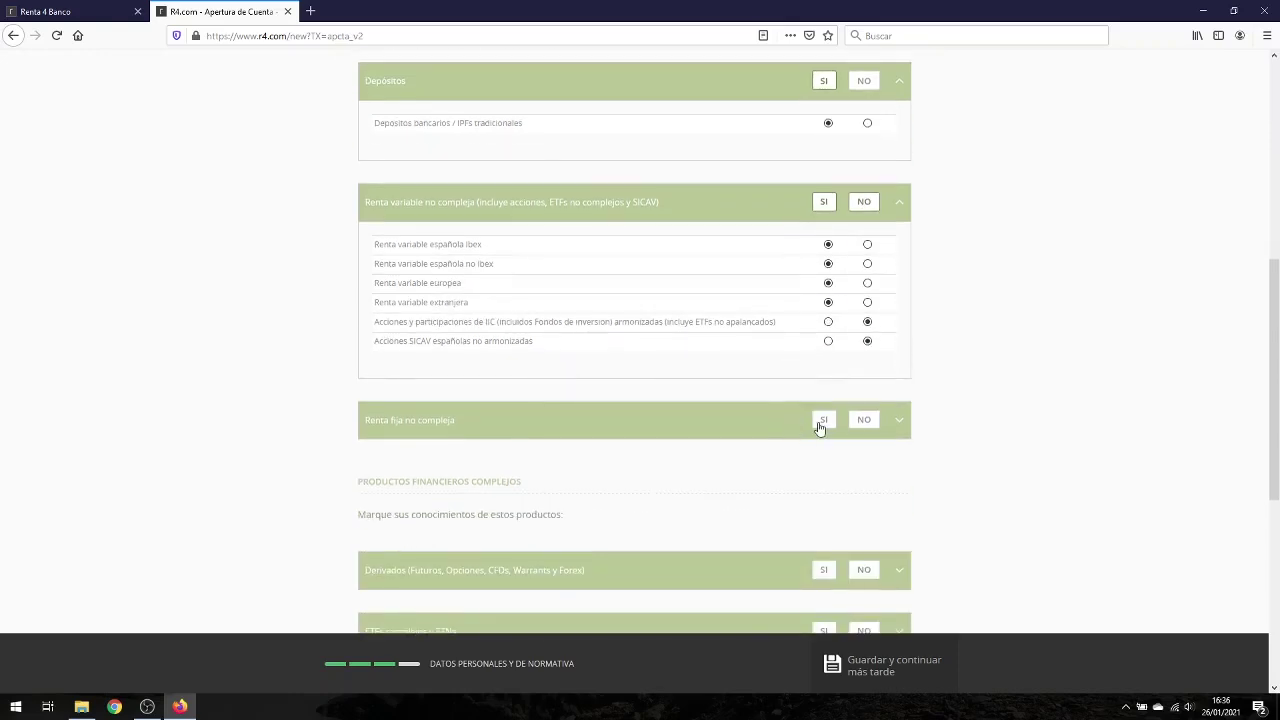
pyautogui.click(900, 421)
pyautogui.scroll(-4, 528, 457)
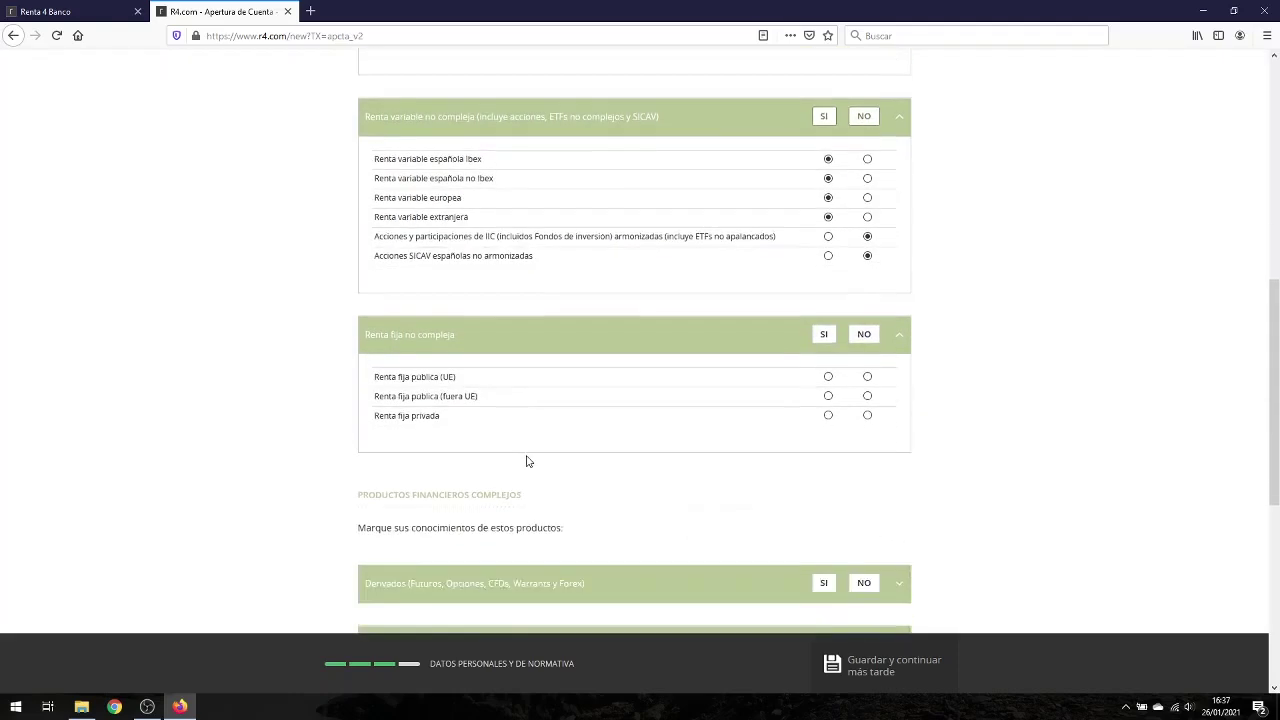
pyautogui.click(828, 258)
pyautogui.click(828, 278)
pyautogui.click(867, 297)
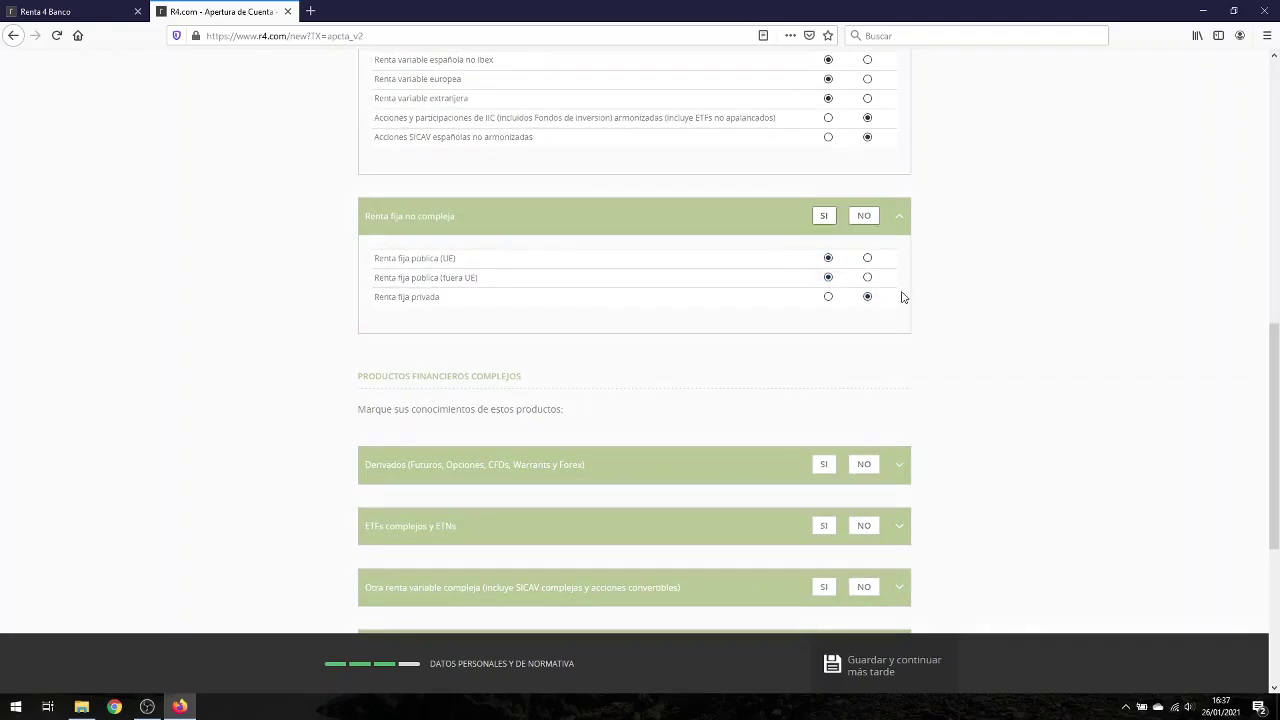
# Step: Answer no to every derivatives product
pyautogui.click(645, 462)
pyautogui.scroll(-3, 645, 462)
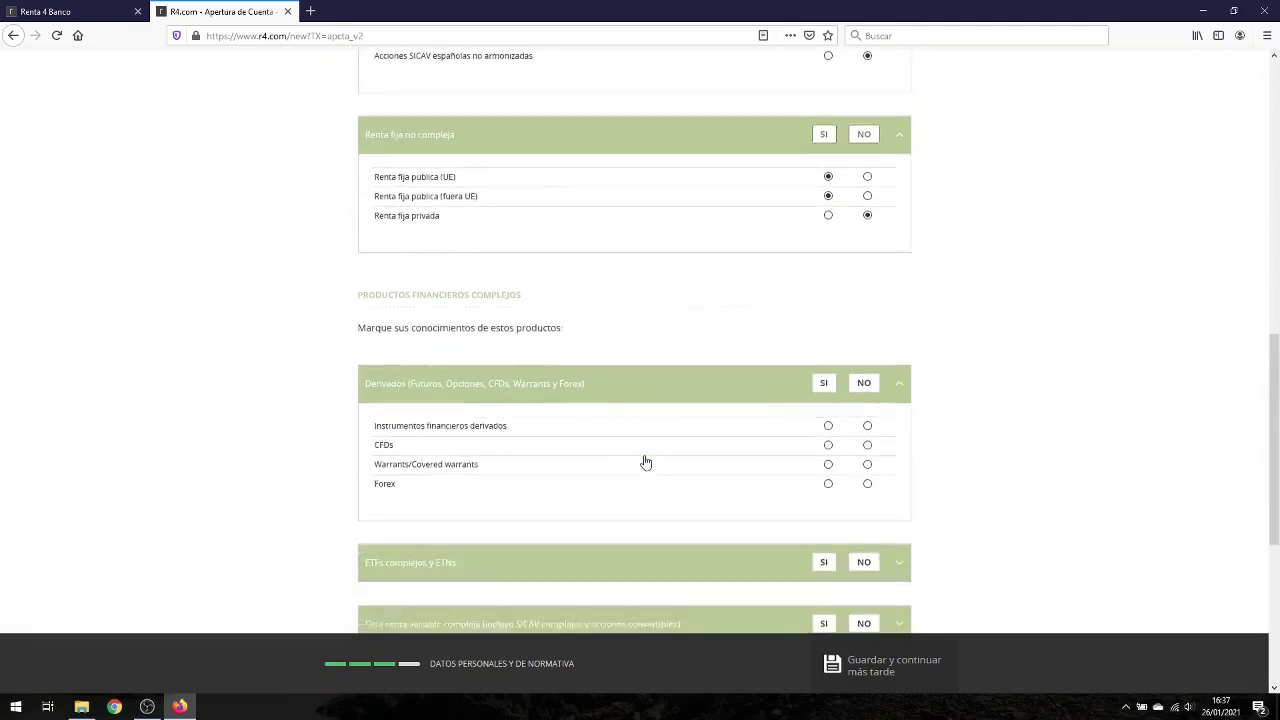
pyautogui.click(869, 336)
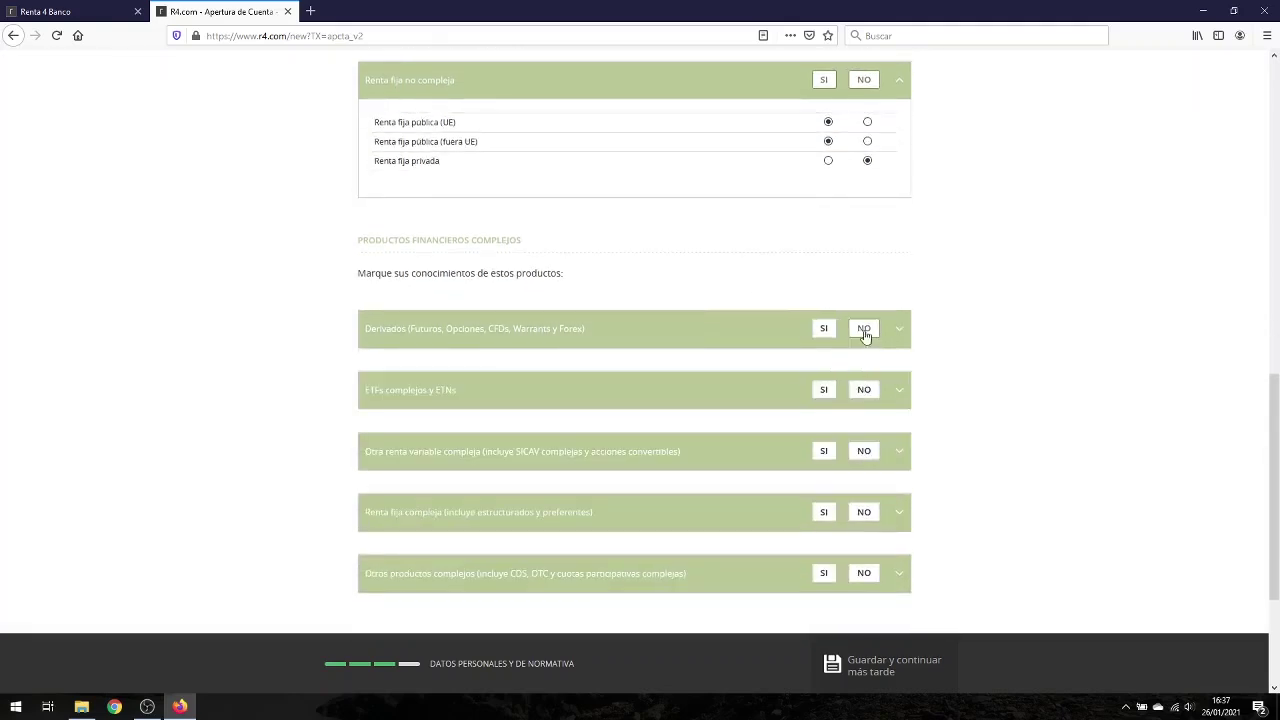
pyautogui.click(863, 330)
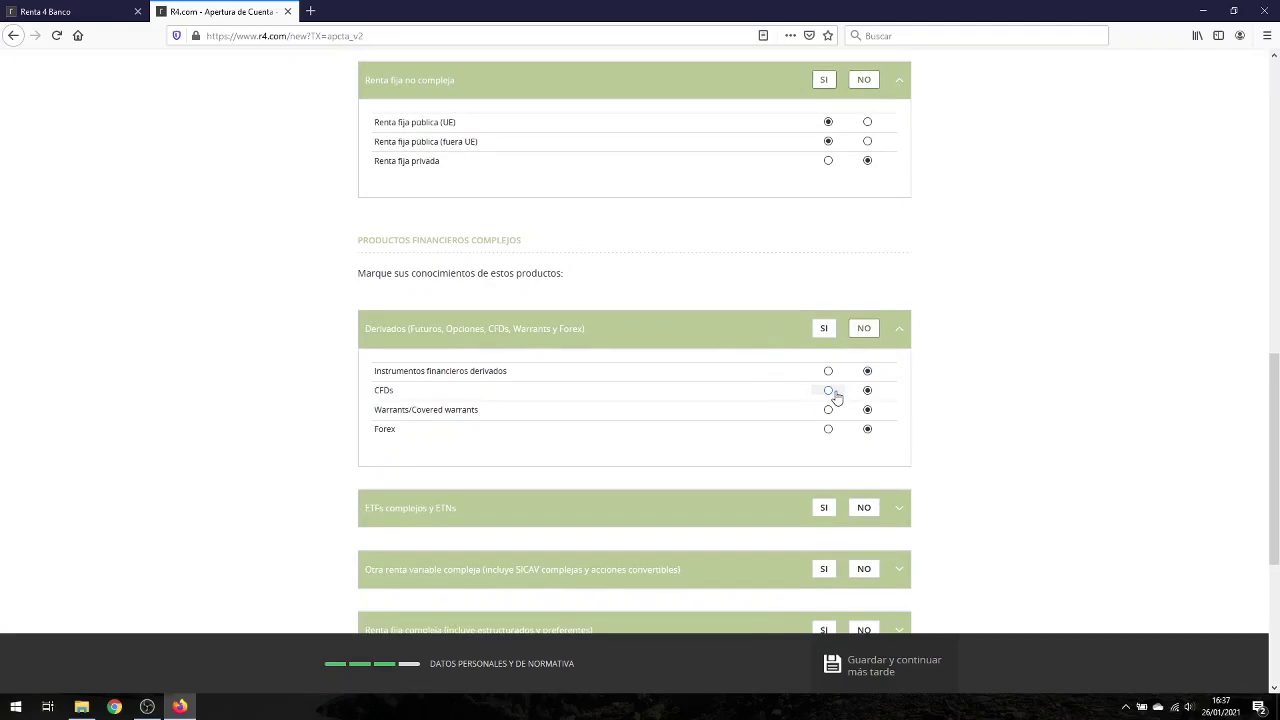
pyautogui.scroll(-3, 720, 416)
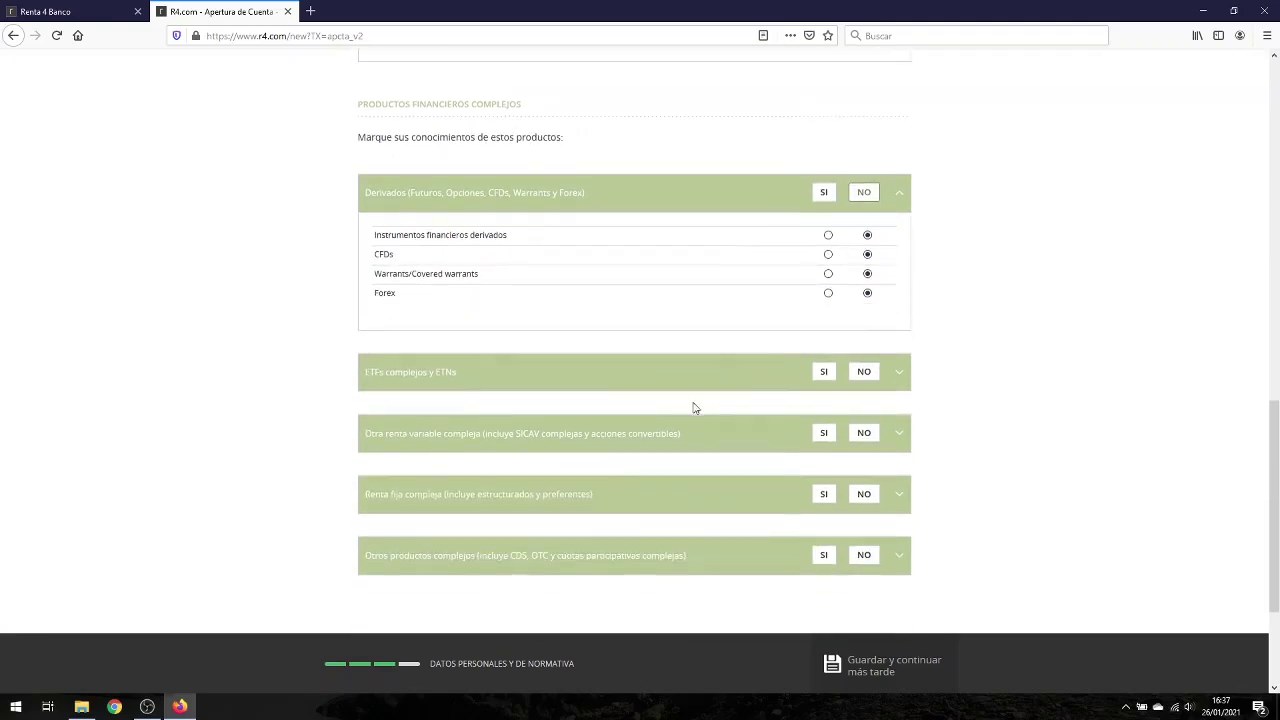
# Step: In ETFs complejos y ETNs, answer yes for both ETF rows and no for both ETNs
pyautogui.click(575, 383)
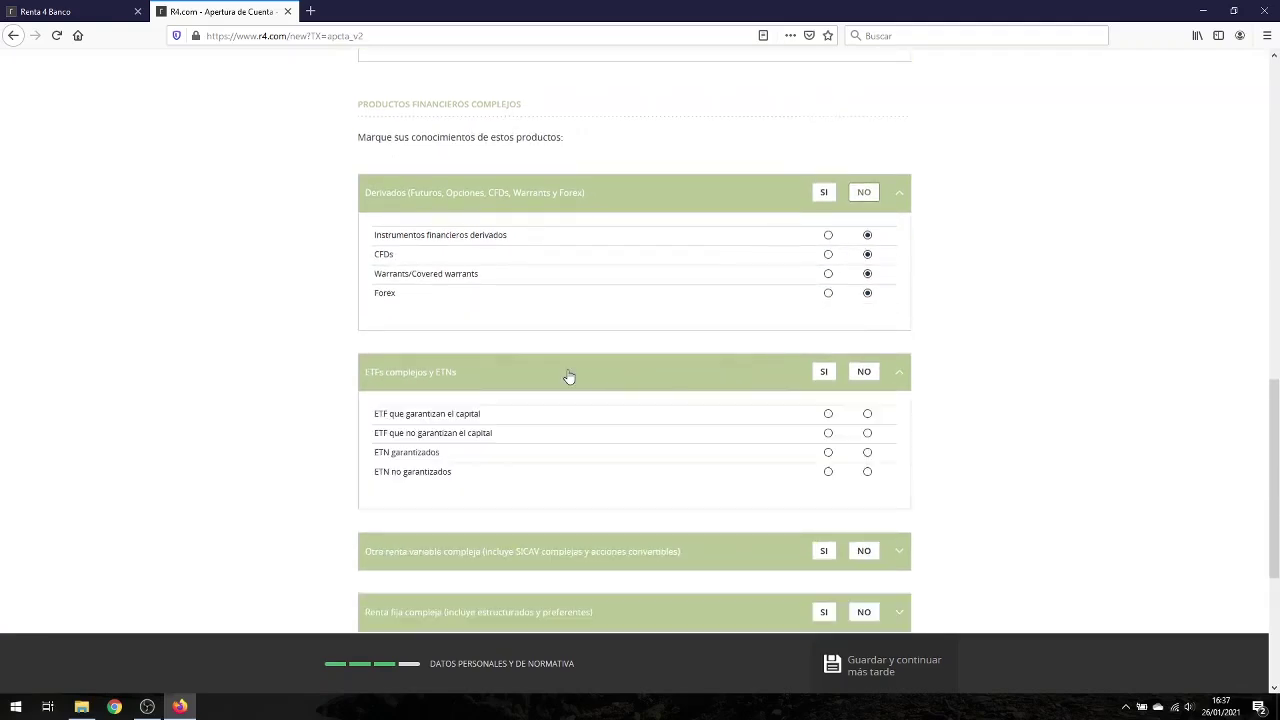
pyautogui.click(828, 414)
pyautogui.click(828, 433)
pyautogui.click(867, 452)
pyautogui.click(867, 471)
pyautogui.scroll(-5, 731, 480)
# Step: Answer no to all other complex equity and complex fixed-income products
pyautogui.click(623, 297)
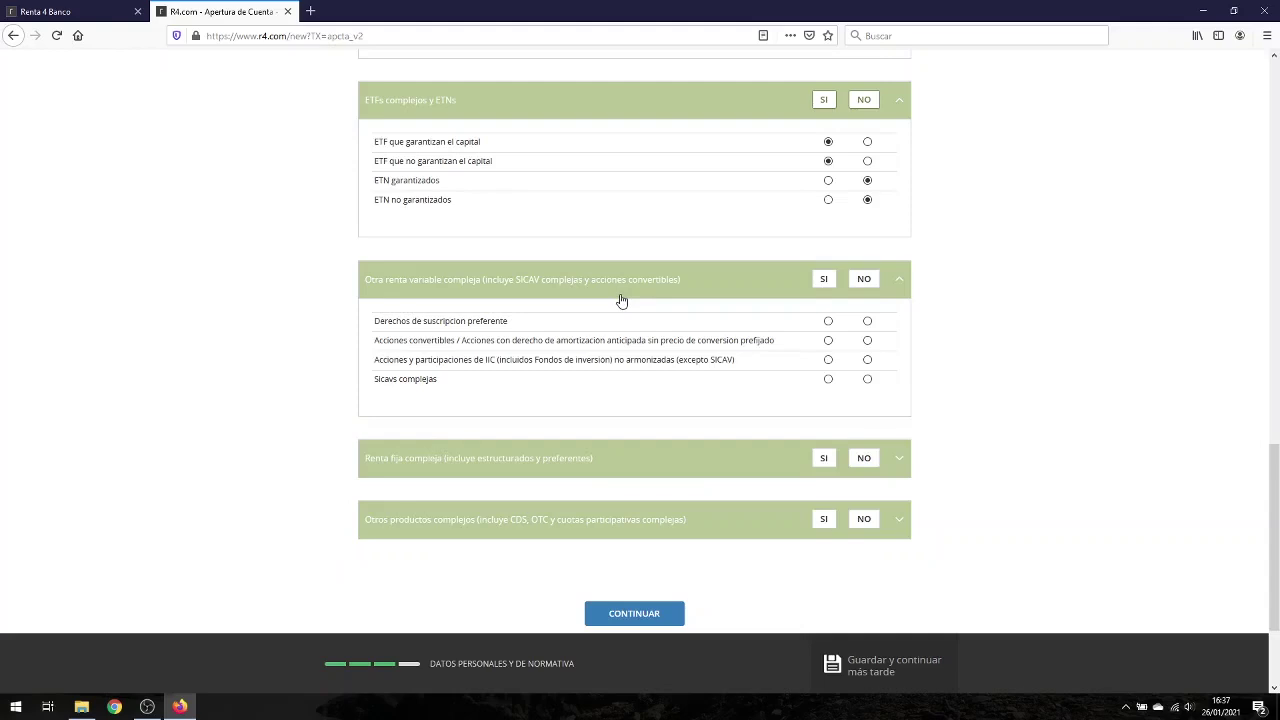
pyautogui.click(857, 279)
pyautogui.click(738, 291)
pyautogui.scroll(-3, 623, 400)
pyautogui.click(530, 328)
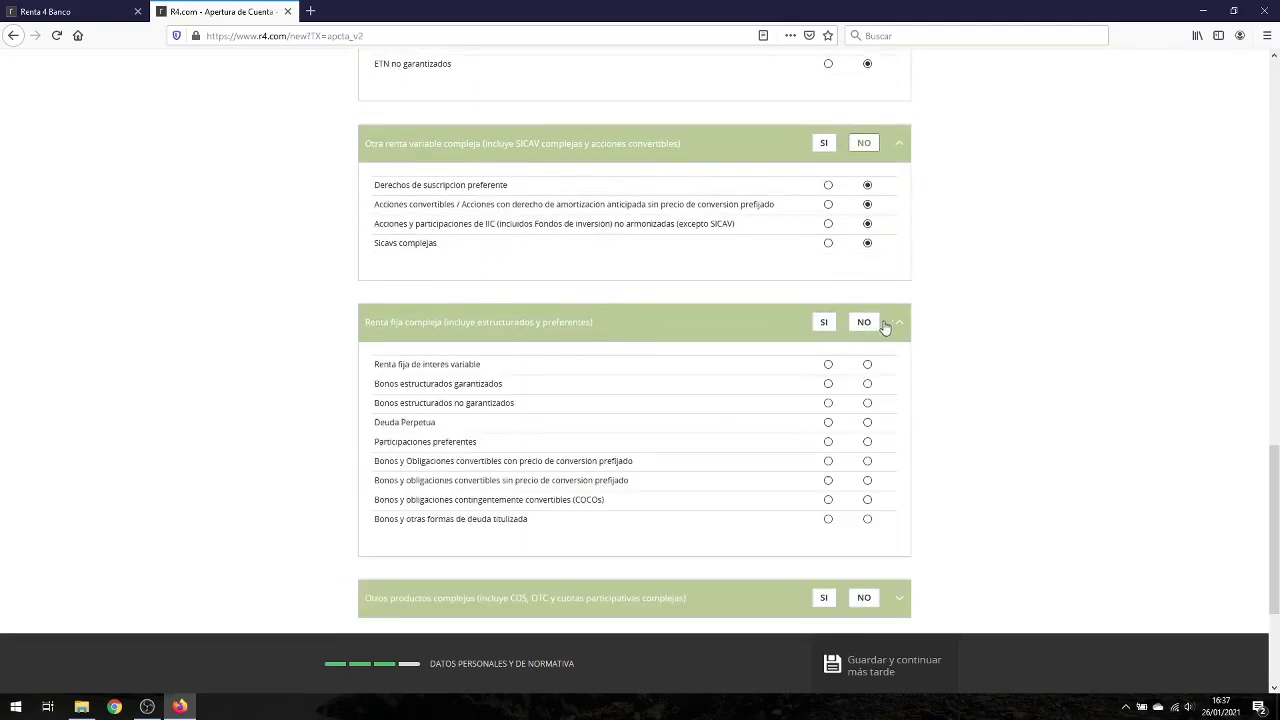
pyautogui.click(866, 322)
pyautogui.click(688, 340)
# Step: Answer no to all other complex products and continue to the questionnaire
pyautogui.scroll(-5, 714, 410)
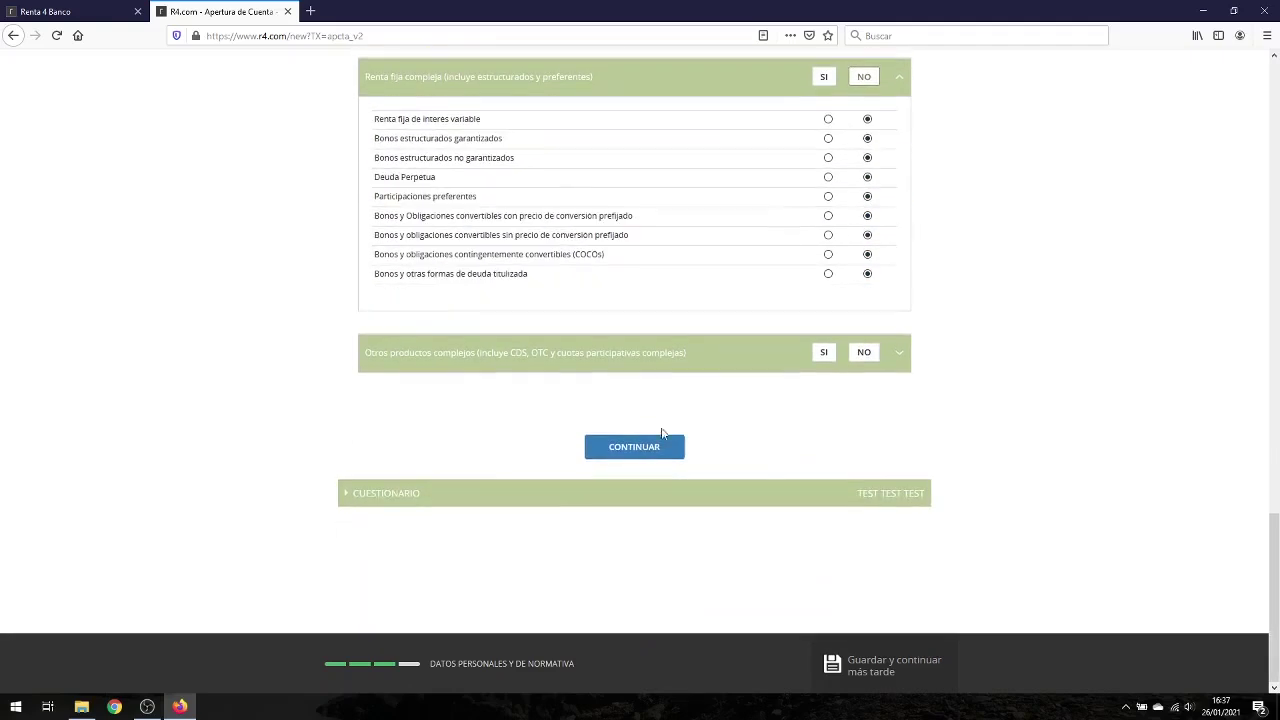
pyautogui.click(587, 357)
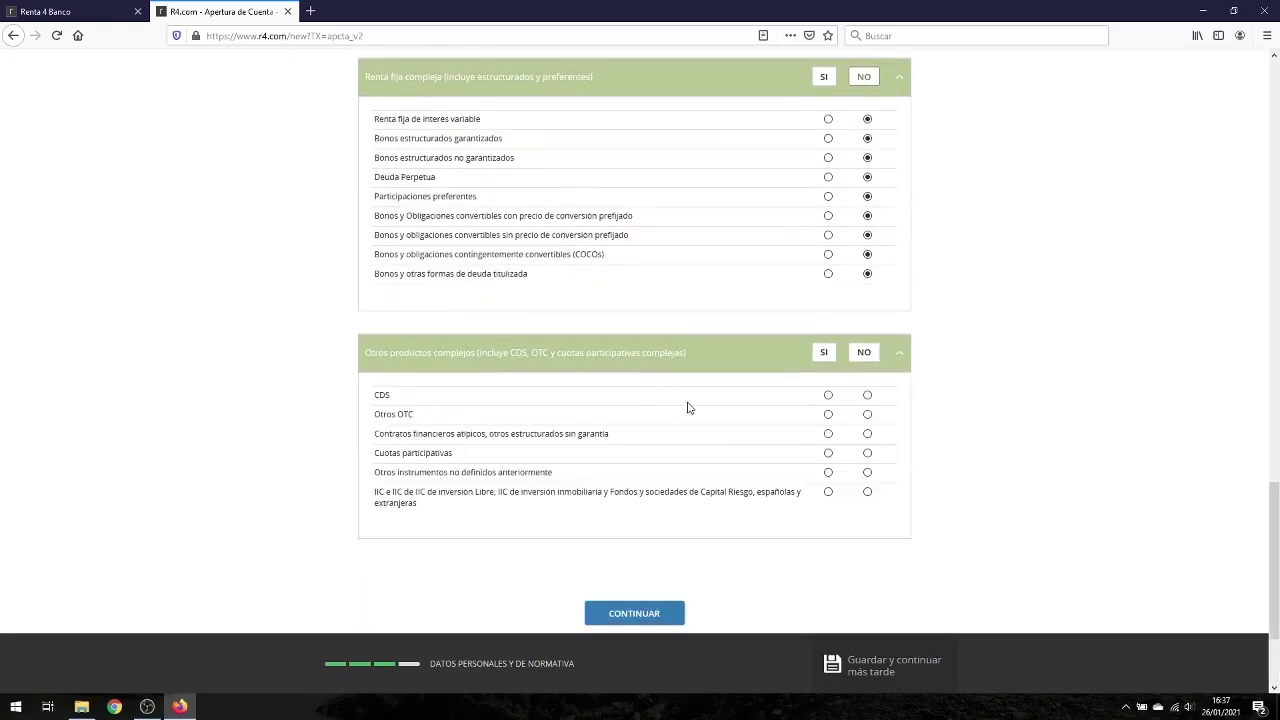
pyautogui.click(867, 360)
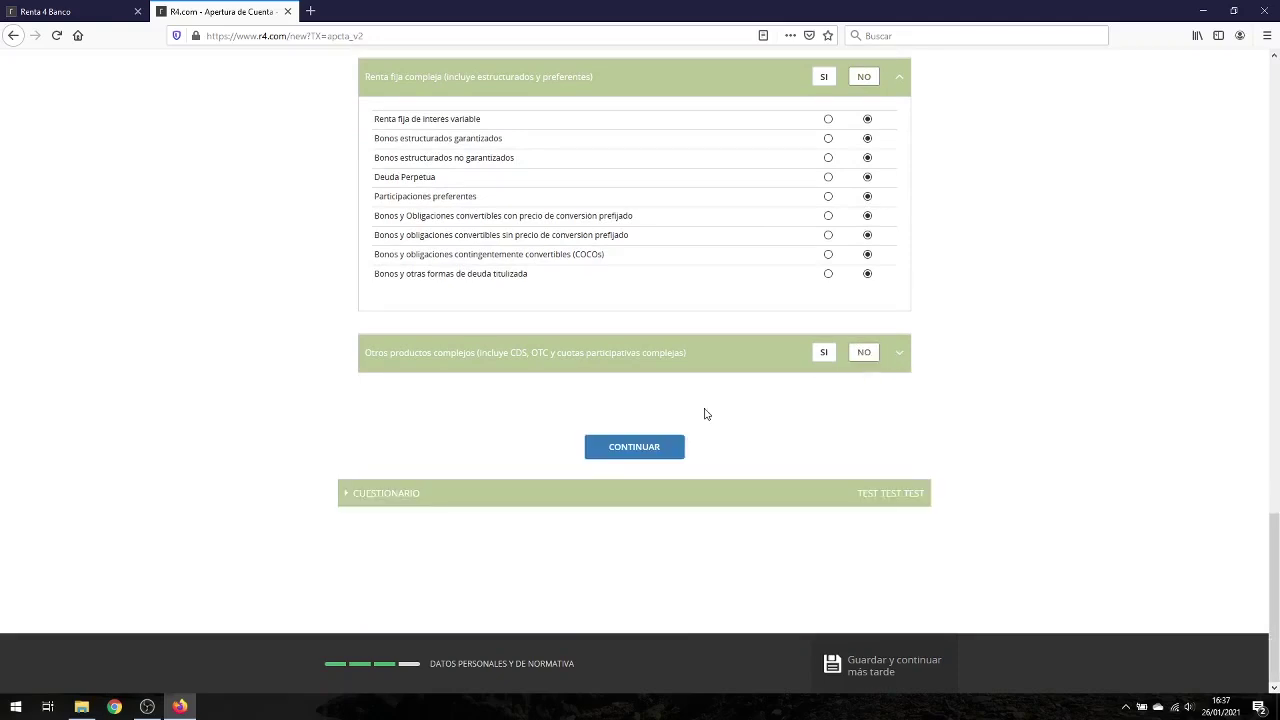
pyautogui.click(686, 363)
pyautogui.scroll(-3, 740, 408)
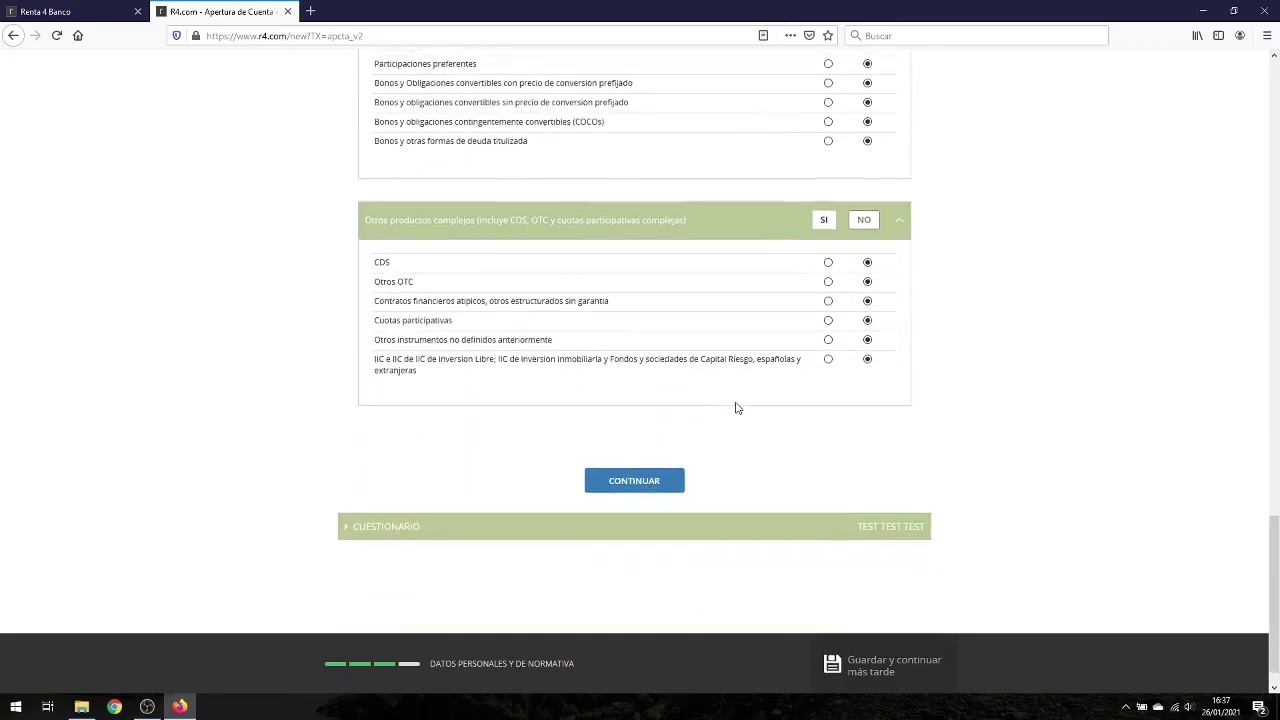
pyautogui.scroll(8, 730, 389)
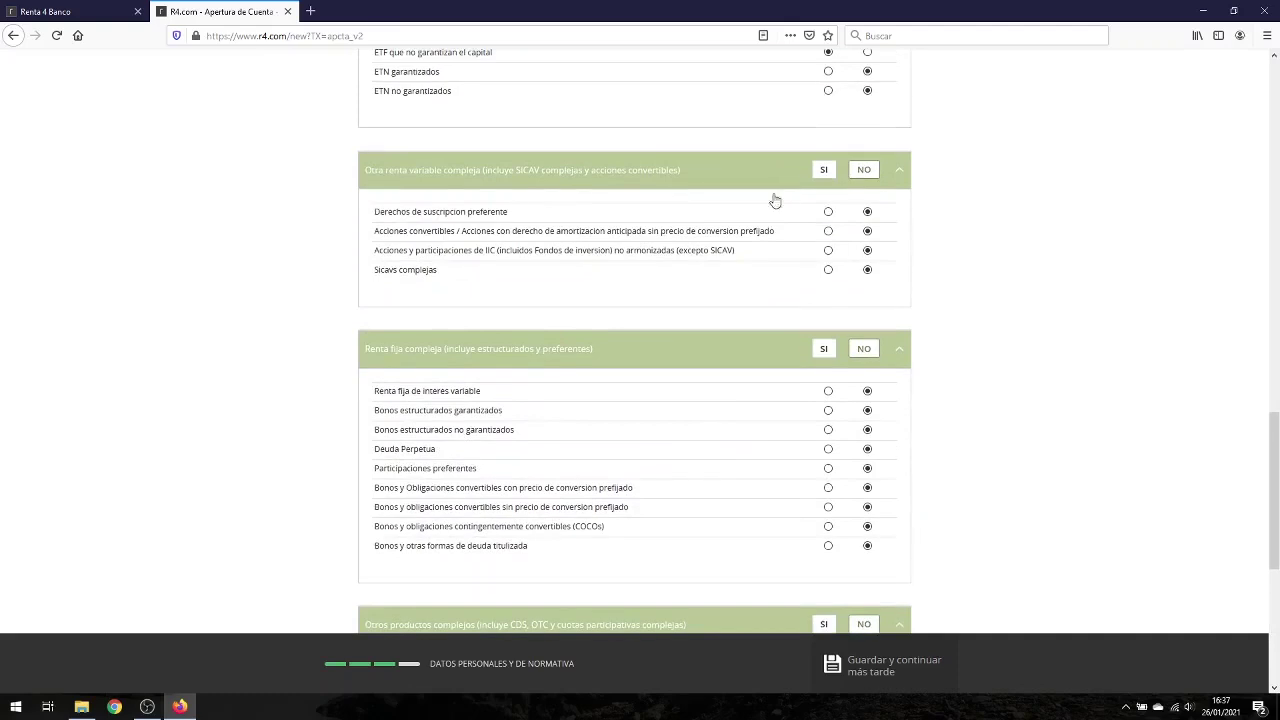
pyautogui.scroll(-8, 577, 317)
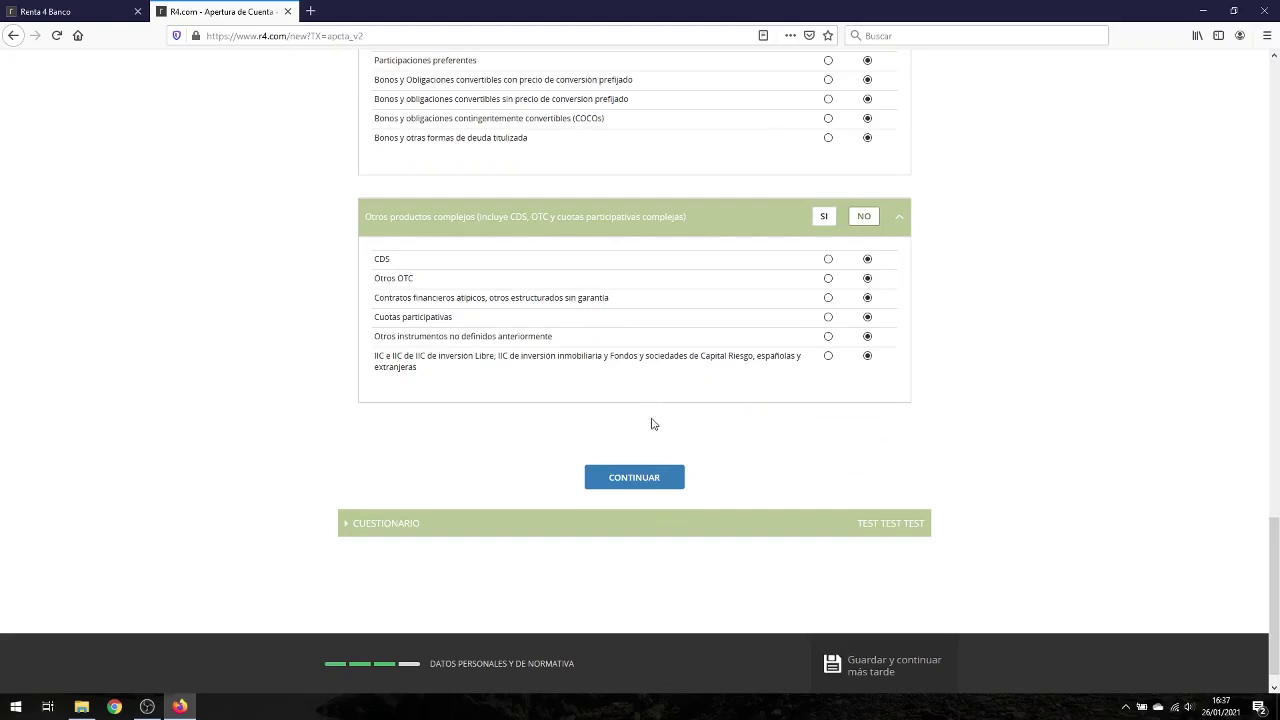
pyautogui.click(641, 476)
# Step: Review the CUESTIONARIO answers and submit the knowledge questionnaire with CONTINUAR
pyautogui.scroll(7, 627, 471)
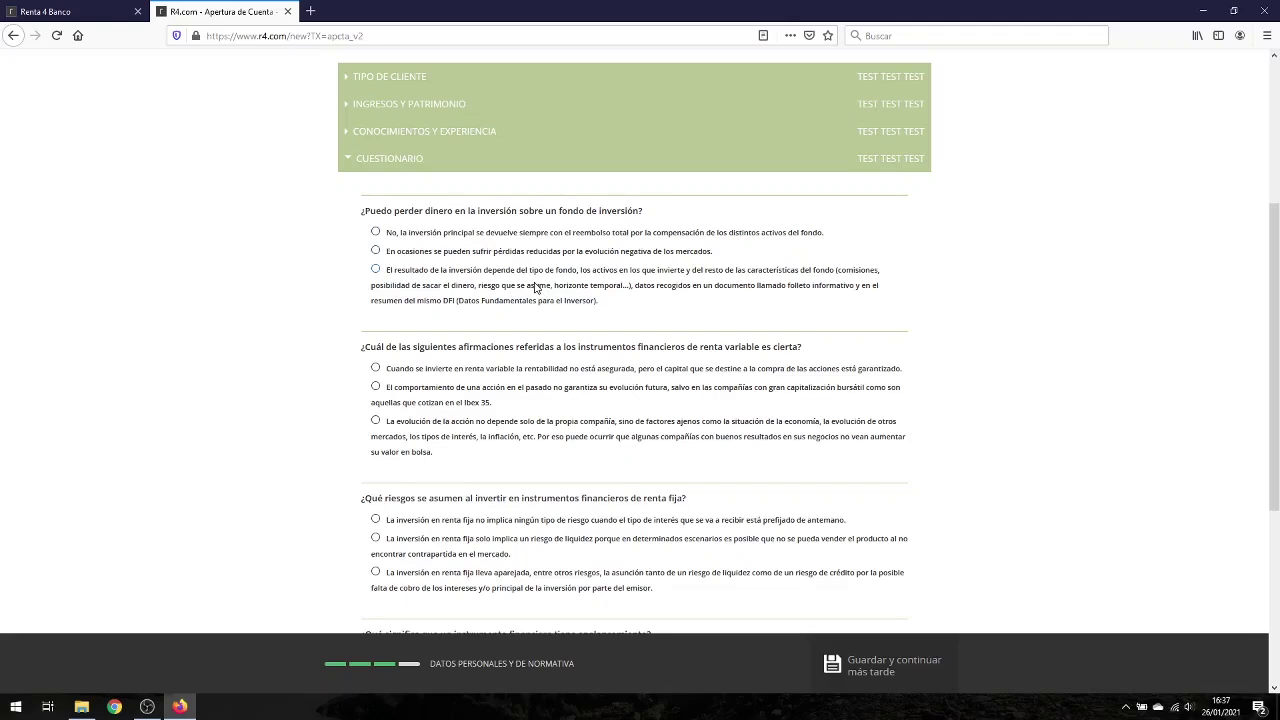
pyautogui.scroll(-5, 536, 288)
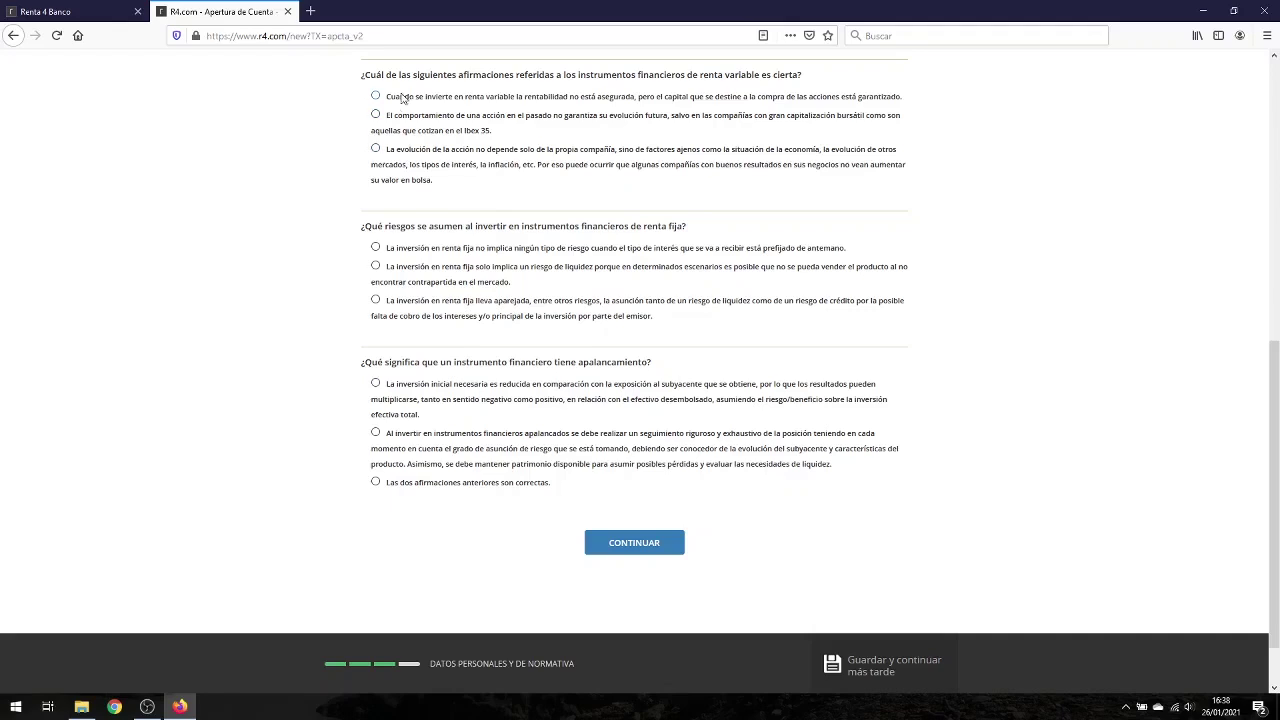
pyautogui.click(640, 541)
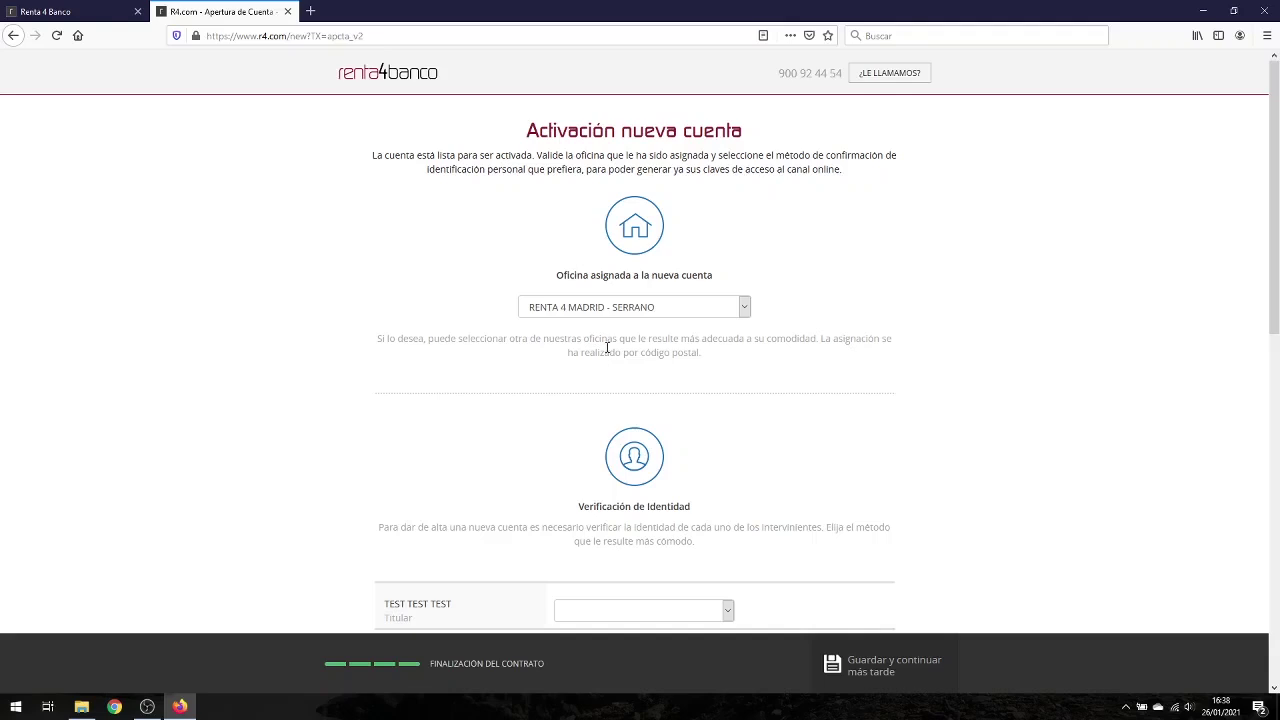
# Step: Assign RENTA 4 MADRID - ALMAGRO as the account's office
pyautogui.scroll(-3, 607, 347)
pyautogui.scroll(2, 644, 354)
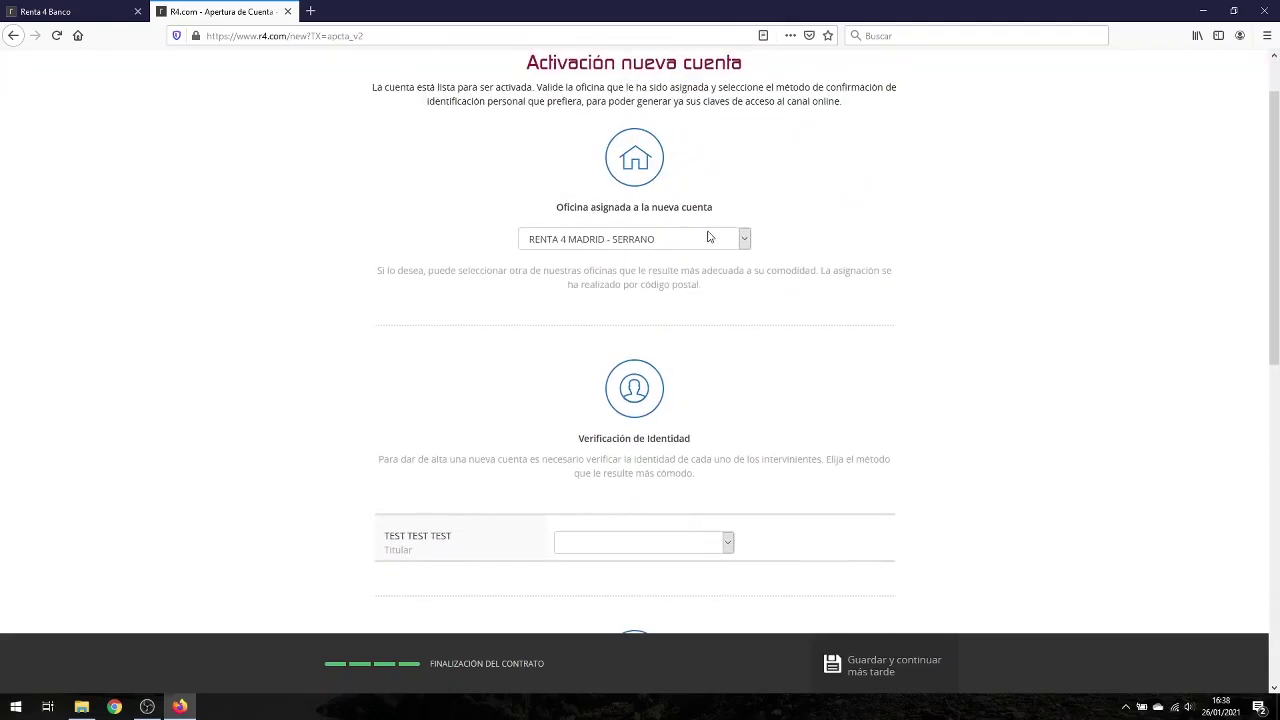
pyautogui.click(710, 238)
pyautogui.click(597, 529)
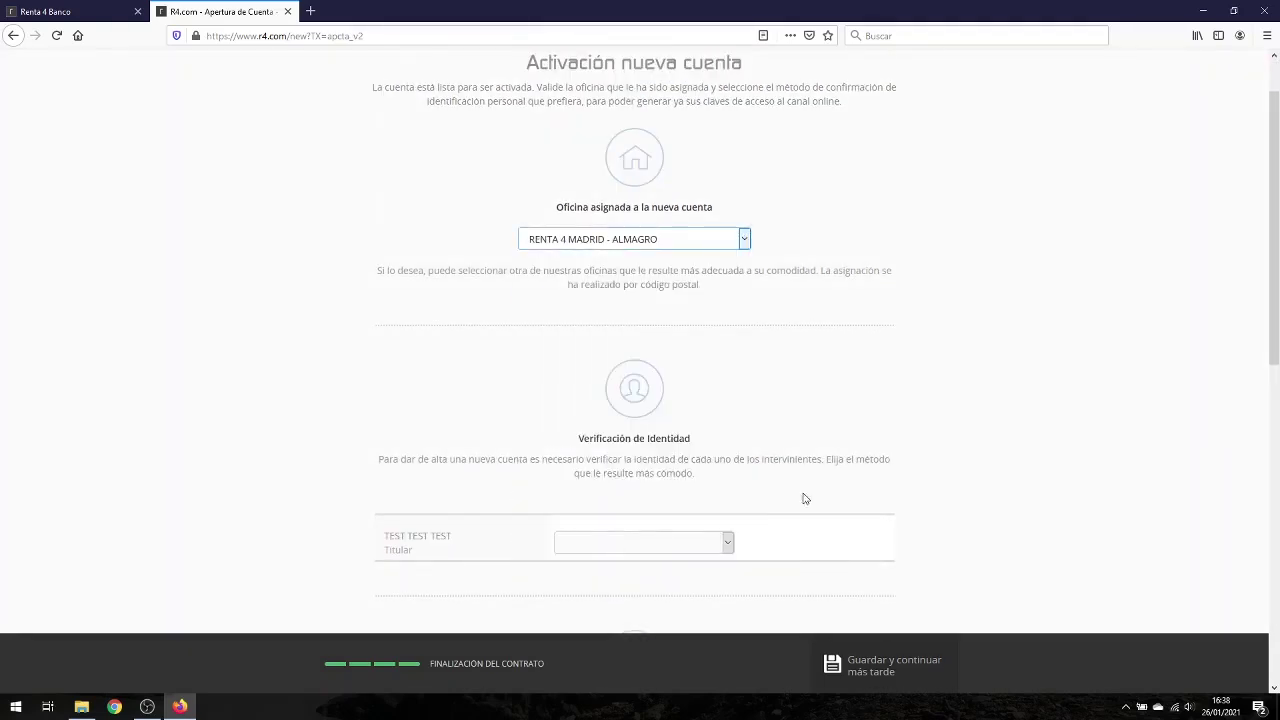
# Step: Choose PRESENCIAL identity verification at a Renta 4 office
pyautogui.scroll(-1, 752, 460)
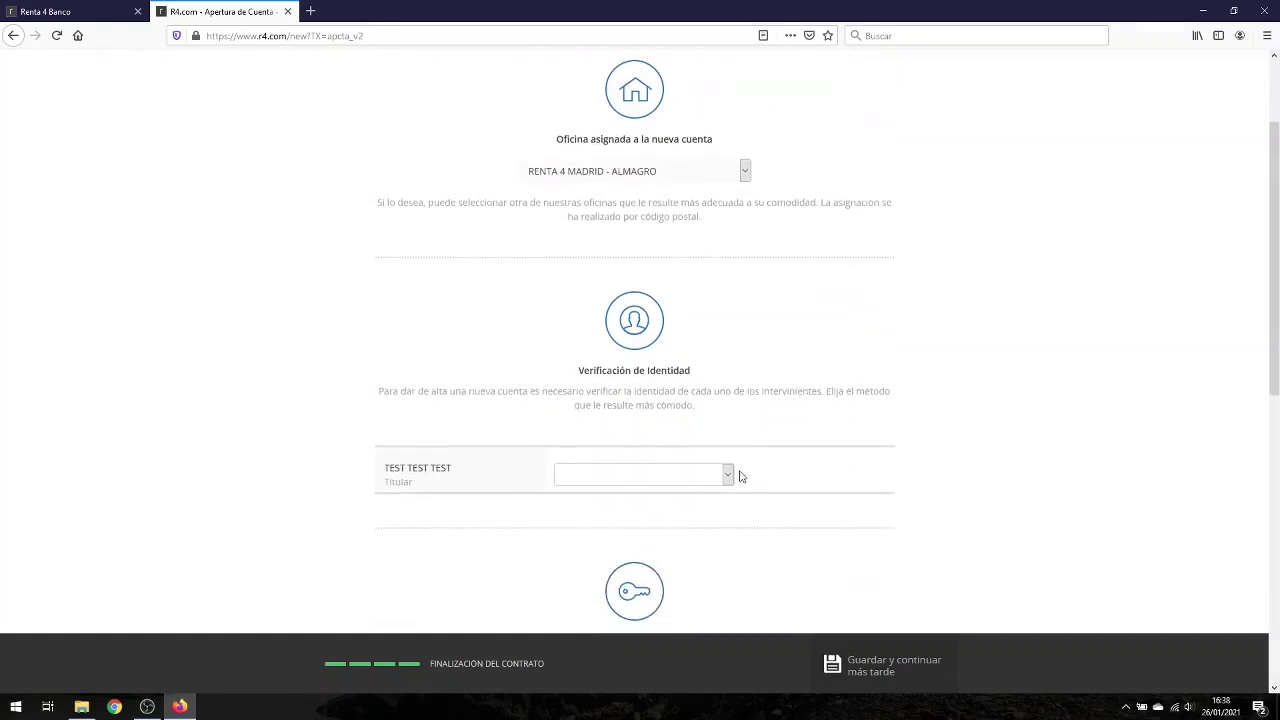
pyautogui.click(730, 476)
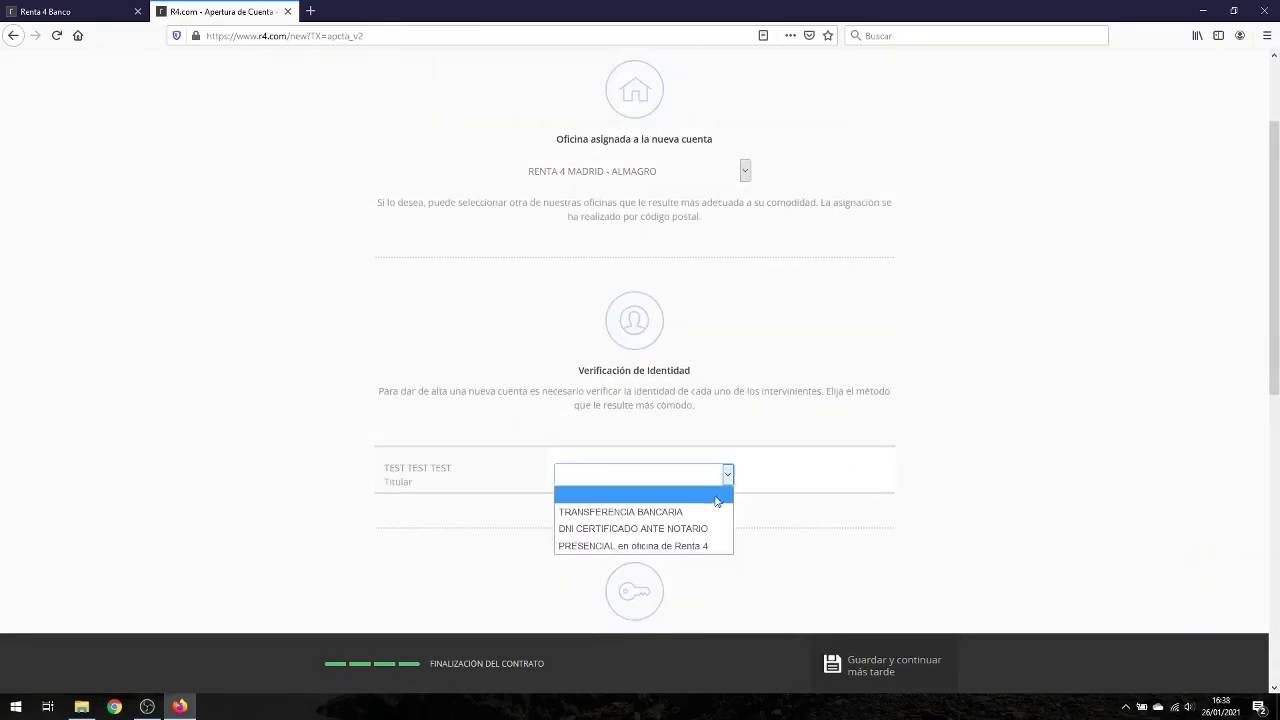
pyautogui.click(679, 549)
# Step: Select DIGITAL as the way to receive account communications
pyautogui.scroll(-3, 1006, 451)
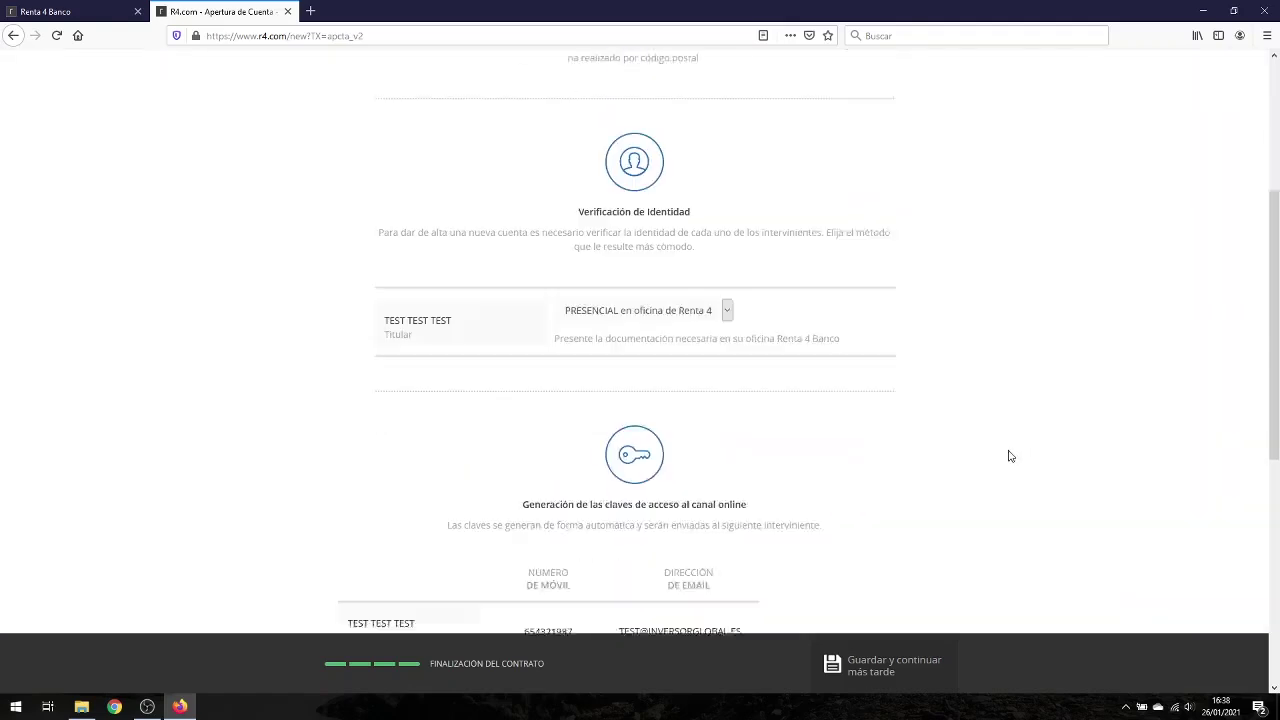
pyautogui.scroll(-3, 893, 464)
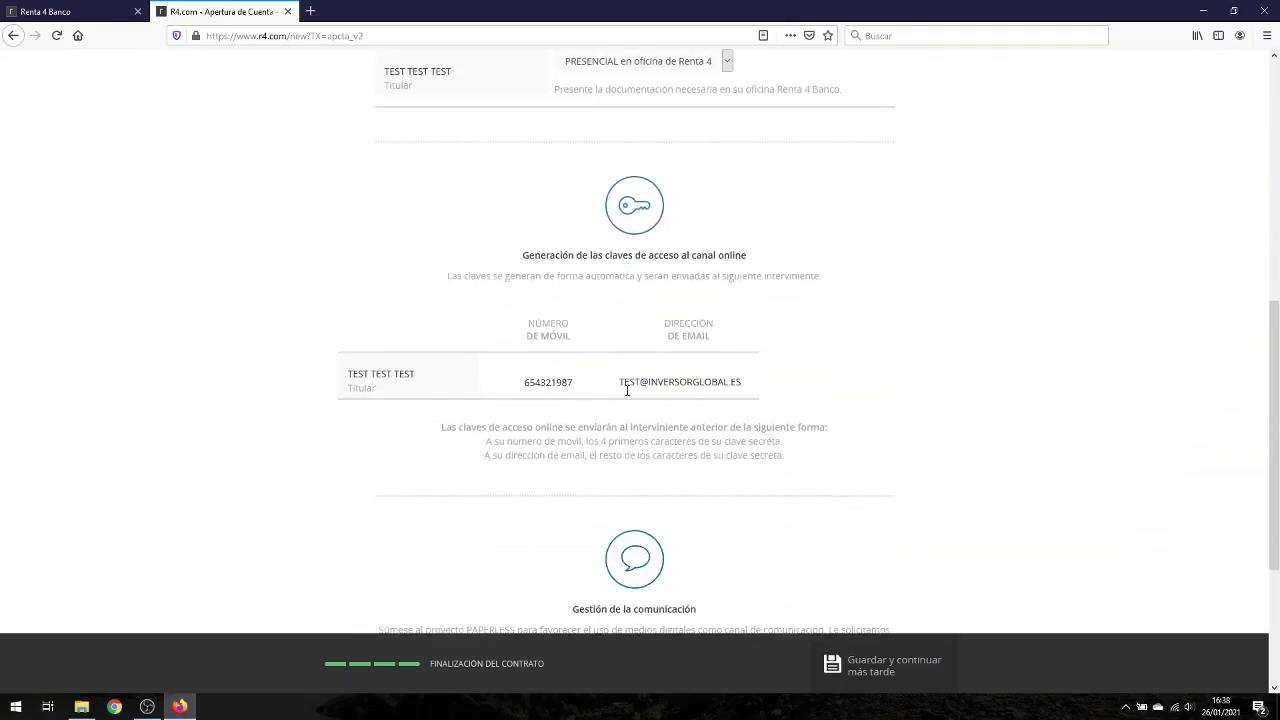
pyautogui.scroll(-1, 706, 414)
pyautogui.scroll(-3, 706, 414)
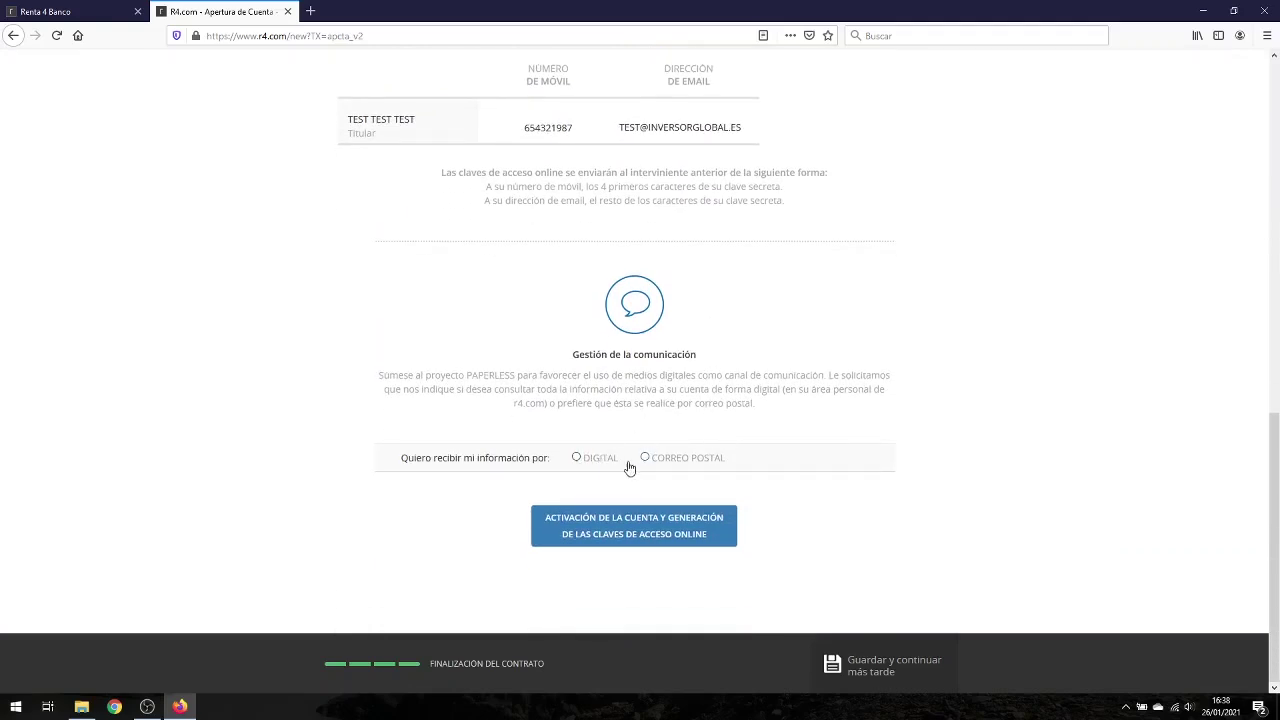
pyautogui.click(577, 458)
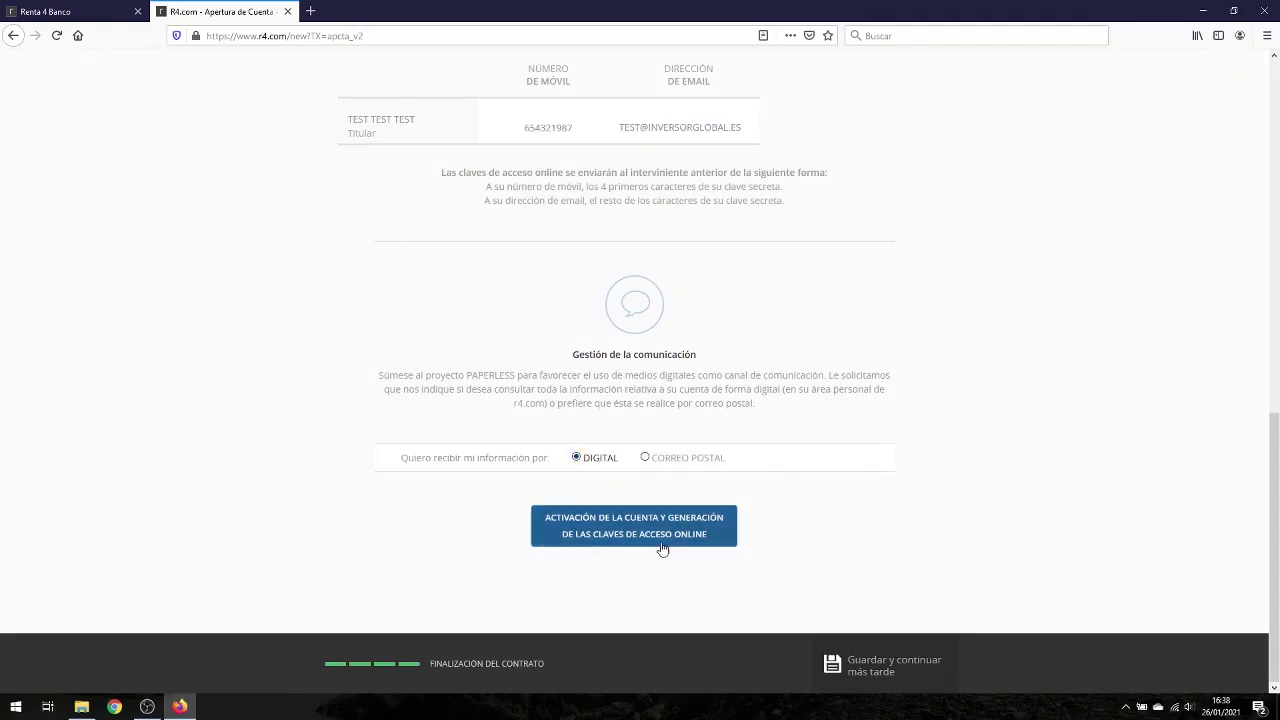